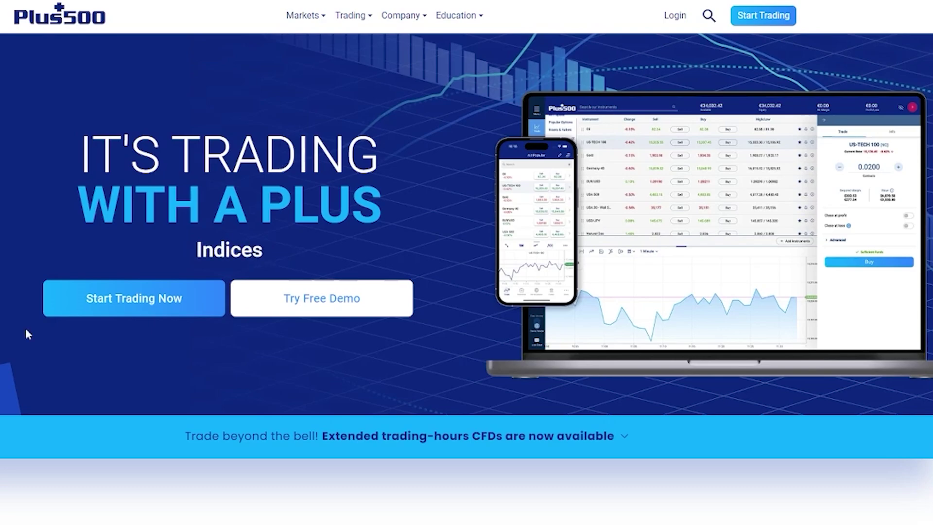
Scroll up and down through the Plus500 homepage to look over its content
{"action": "scroll", "coordinate": [70, 261], "scroll_direction": "down", "scroll_amount": 4}
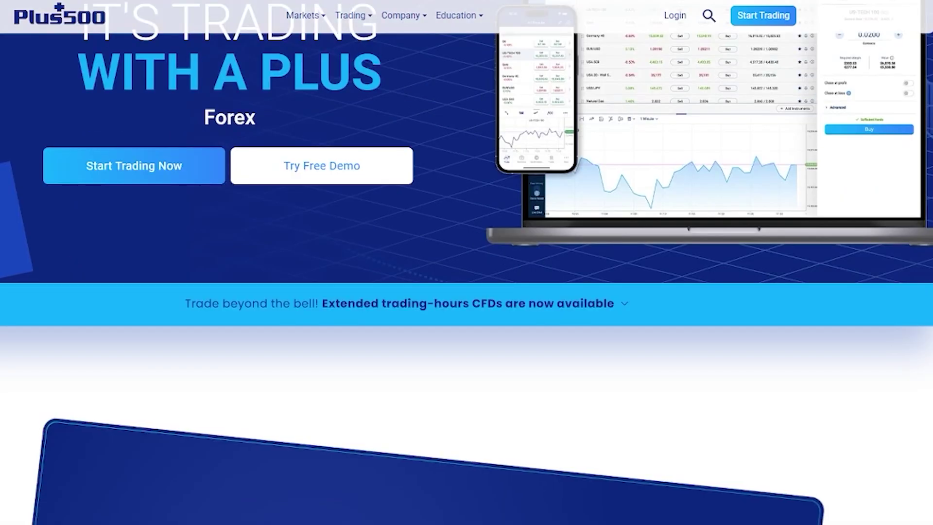
{"action": "scroll", "coordinate": [466, 262], "scroll_direction": "down", "scroll_amount": 8}
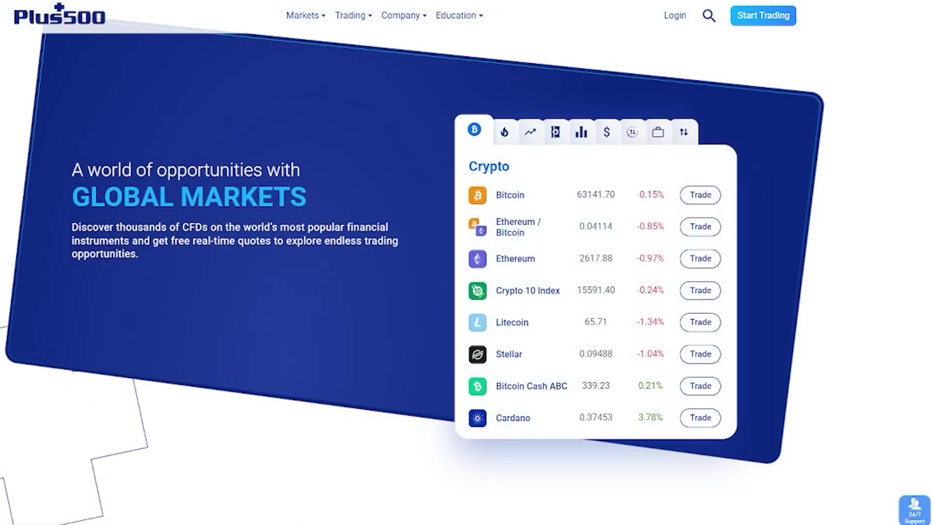
{"action": "scroll", "coordinate": [466, 262], "scroll_direction": "up", "scroll_amount": 12}
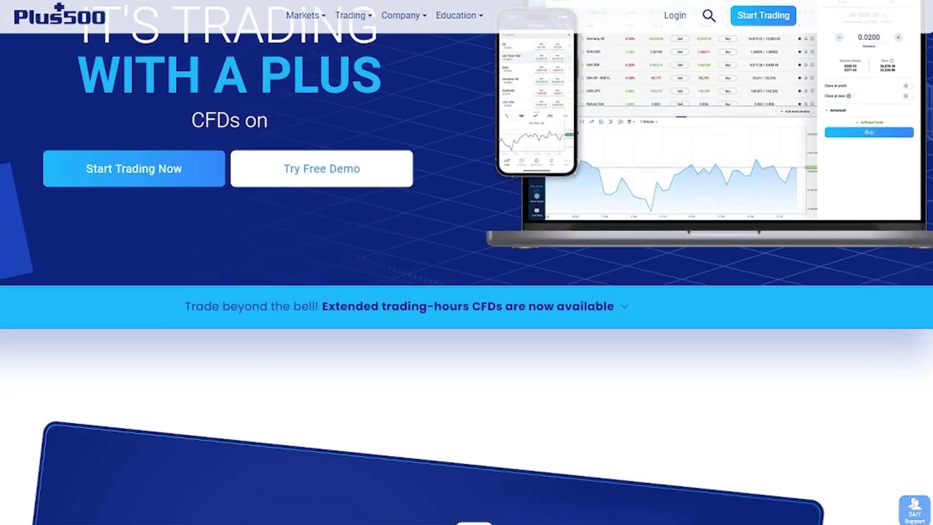
{"action": "scroll", "coordinate": [109, 121], "scroll_direction": "down", "scroll_amount": 15}
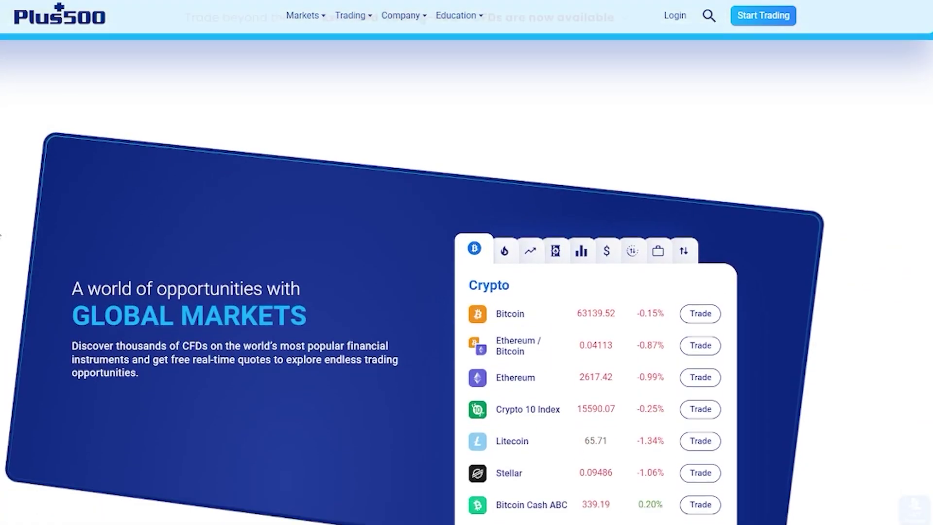
{"action": "scroll", "coordinate": [0, 235], "scroll_direction": "down", "scroll_amount": 8}
{"action": "scroll", "coordinate": [1, 234], "scroll_direction": "up", "scroll_amount": 4}
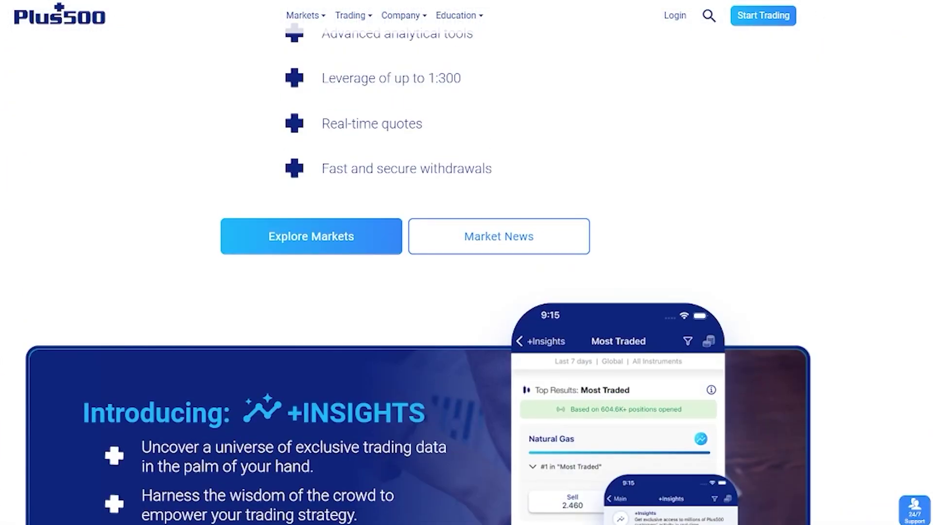
{"action": "scroll", "coordinate": [127, 204], "scroll_direction": "up", "scroll_amount": 10}
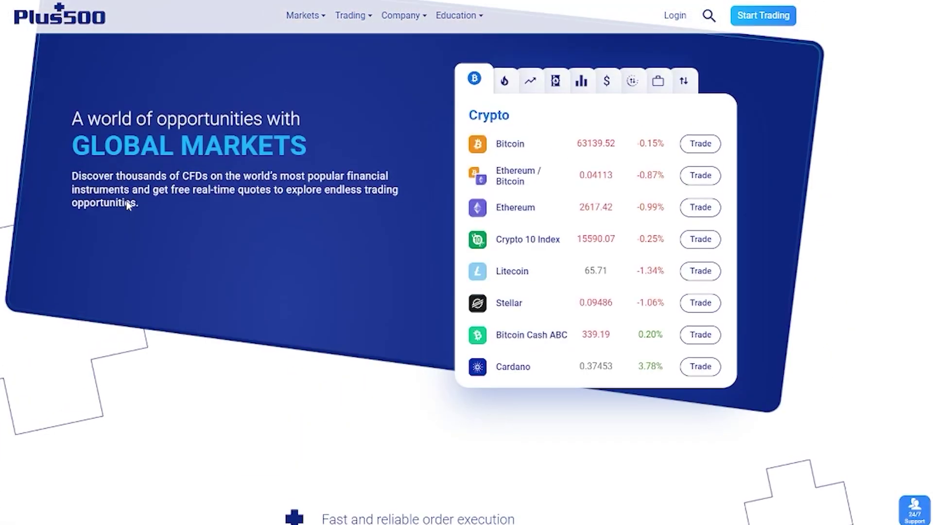
{"action": "scroll", "coordinate": [127, 201], "scroll_direction": "down", "scroll_amount": 5}
{"action": "scroll", "coordinate": [127, 200], "scroll_direction": "down", "scroll_amount": 2}
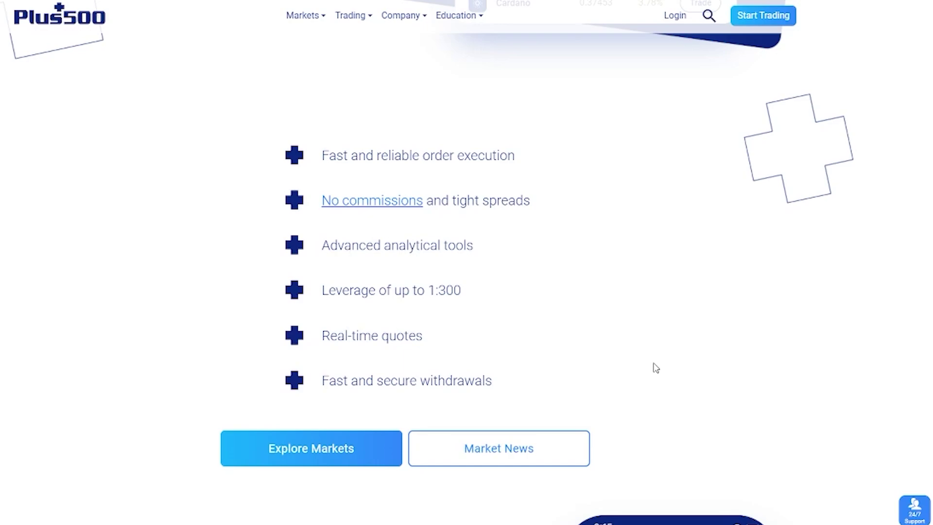
{"action": "scroll", "coordinate": [660, 352], "scroll_direction": "down", "scroll_amount": 5}
{"action": "scroll", "coordinate": [662, 351], "scroll_direction": "down", "scroll_amount": 5}
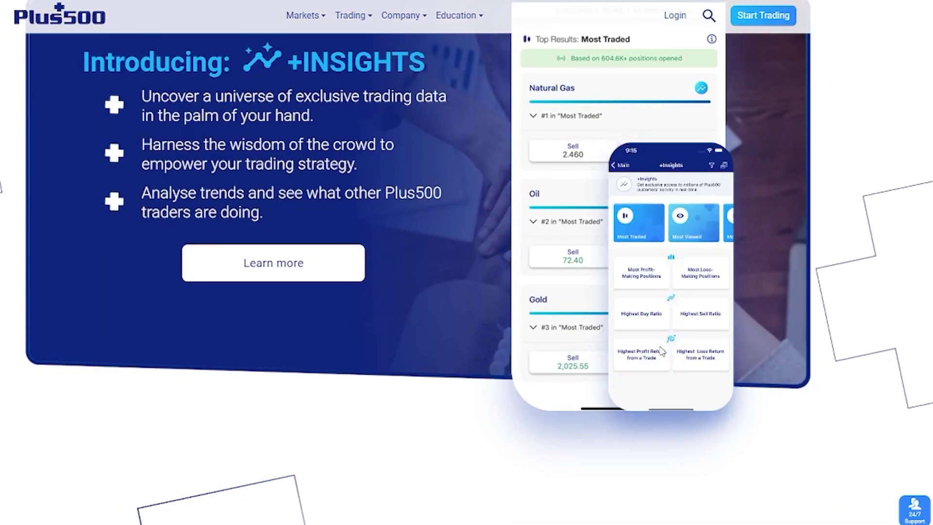
{"action": "scroll", "coordinate": [795, 311], "scroll_direction": "down", "scroll_amount": 2}
{"action": "scroll", "coordinate": [797, 317], "scroll_direction": "up", "scroll_amount": 4}
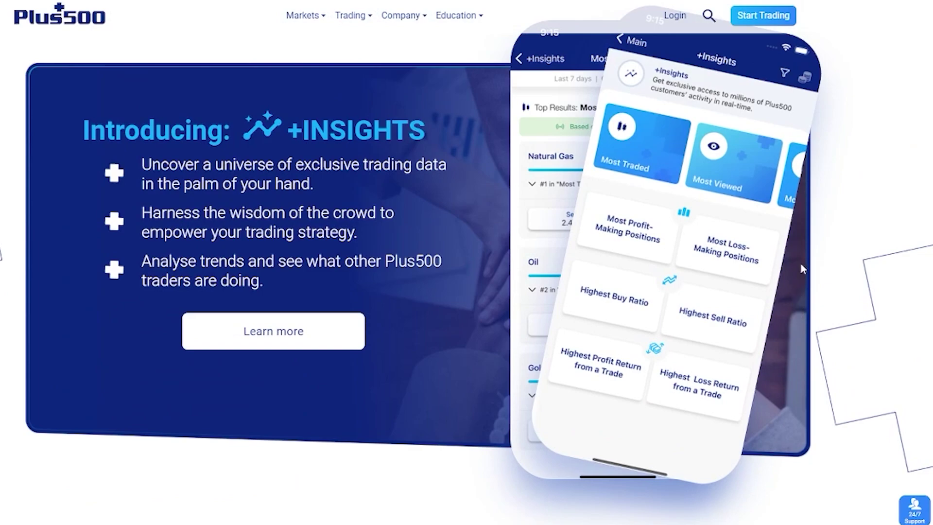
{"action": "scroll", "coordinate": [800, 247], "scroll_direction": "down", "scroll_amount": 15}
{"action": "scroll", "coordinate": [800, 245], "scroll_direction": "up", "scroll_amount": 10}
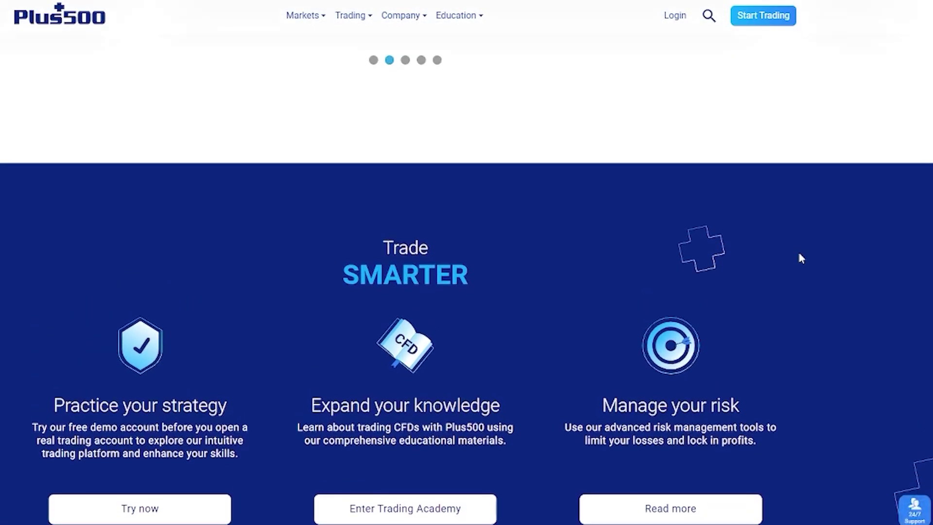
{"action": "scroll", "coordinate": [802, 258], "scroll_direction": "down", "scroll_amount": 10}
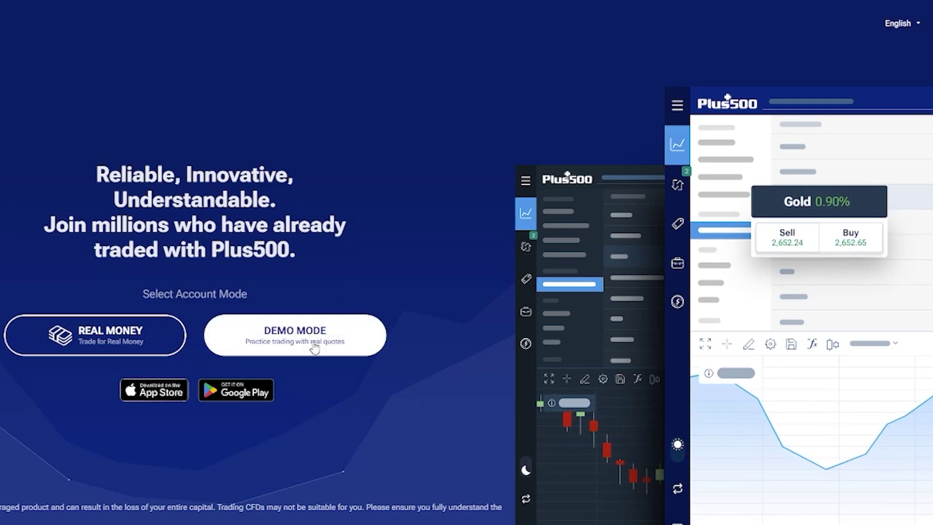
Choose REAL MONEY and copy the temporary e-mail address from the TempMail tab
{"action": "left_click", "coordinate": [111, 344]}
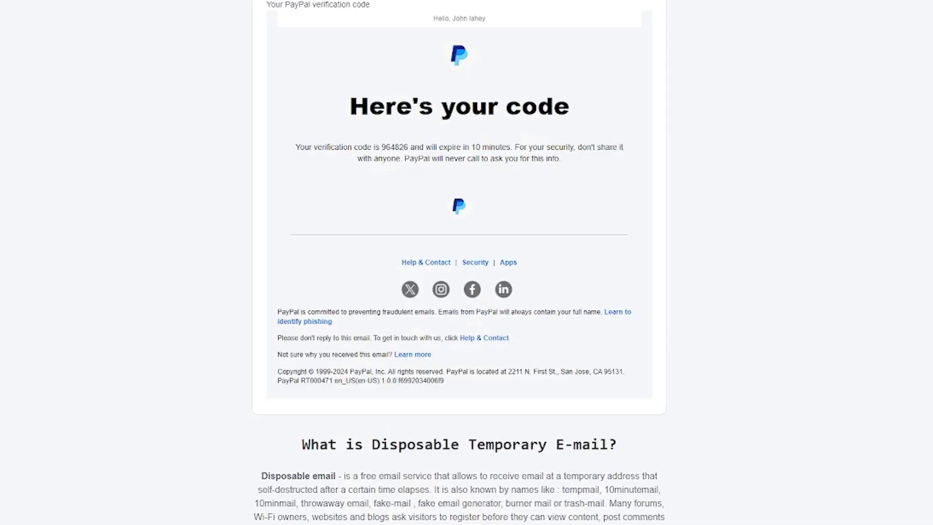
{"action": "scroll", "coordinate": [616, 132], "scroll_direction": "up", "scroll_amount": 10}
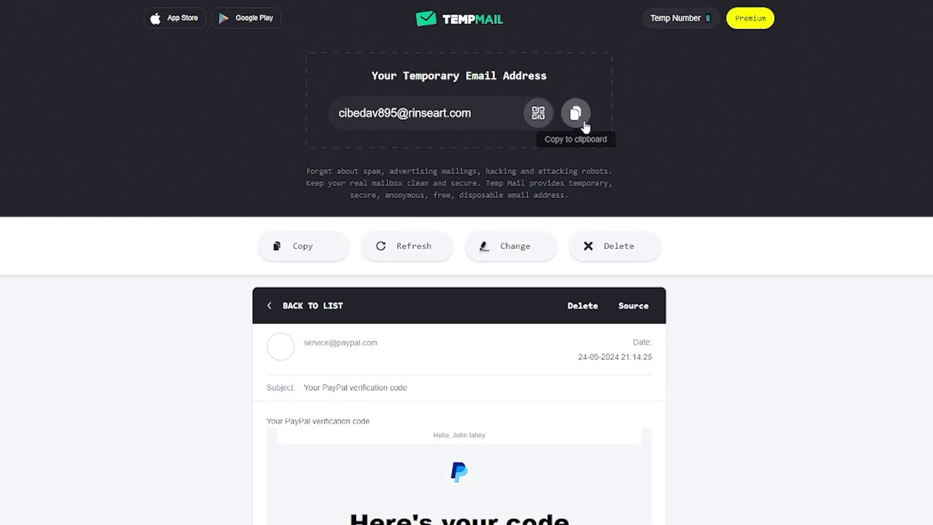
{"action": "left_click", "coordinate": [577, 111]}
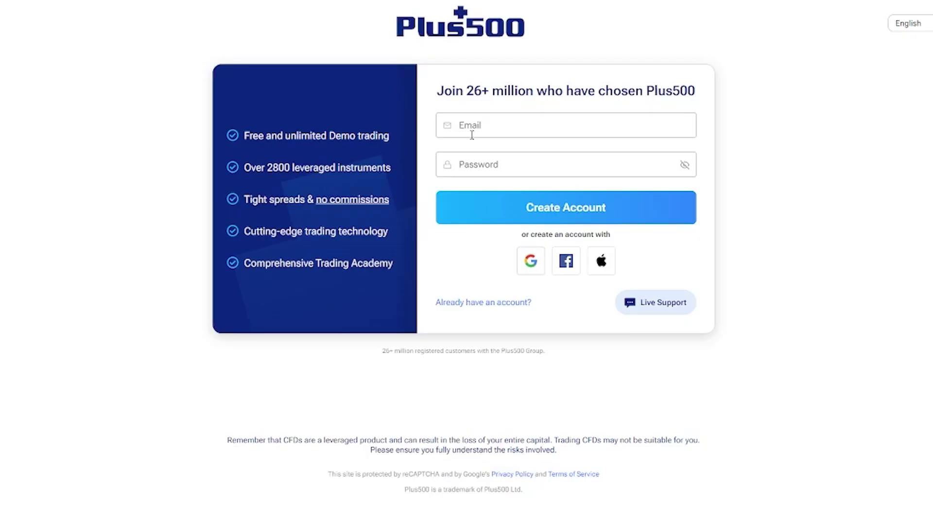
Paste the temporary e-mail, enter a password, and submit the Plus500 sign-up form
{"action": "left_click", "coordinate": [514, 132]}
{"action": "key", "text": "ctrl+v"}
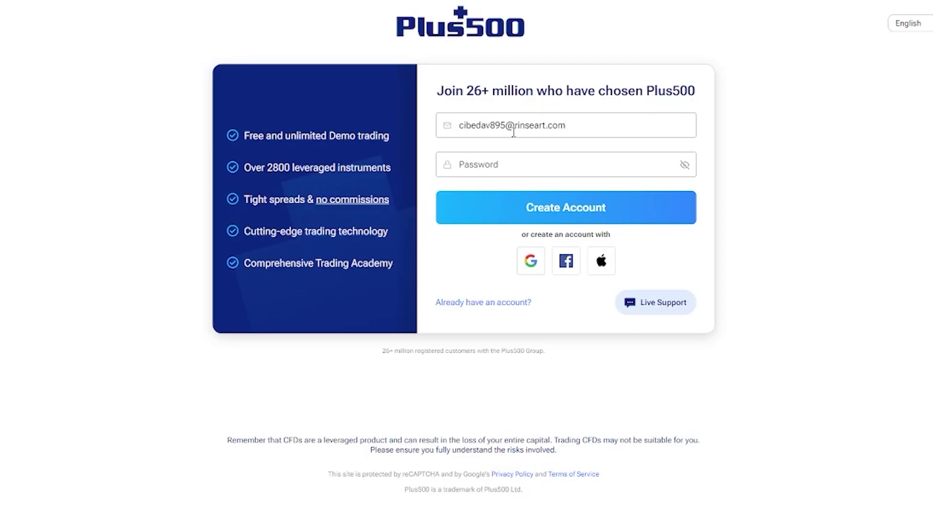
{"action": "left_click", "coordinate": [485, 166]}
{"action": "type", "text": "•••••••••"}
{"action": "key", "text": "Return"}
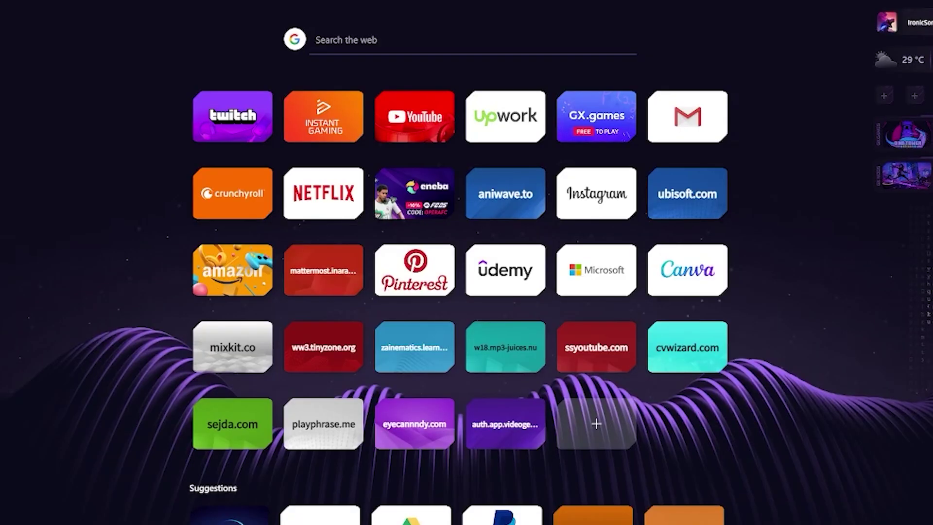
Search Google for 'plus500' and open the official Plus500 site result
{"action": "type", "text": "plu"}
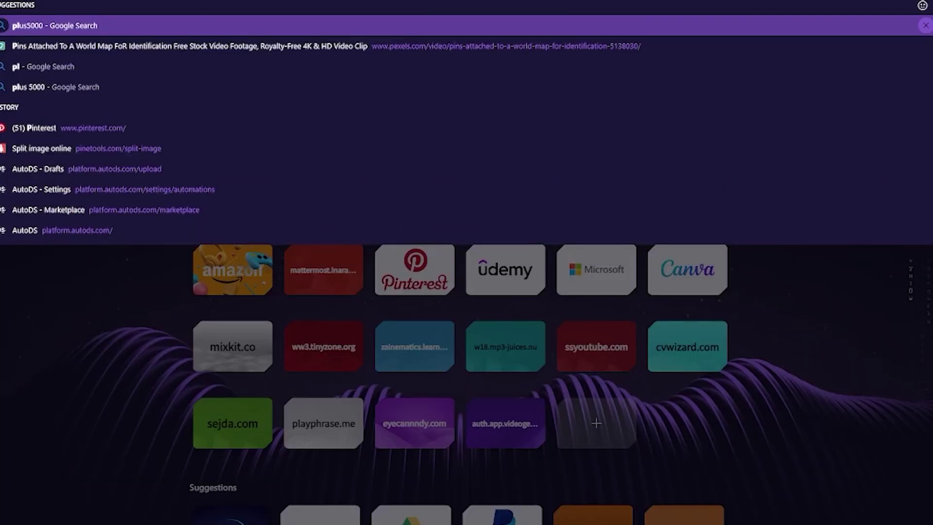
{"action": "type", "text": "s500"}
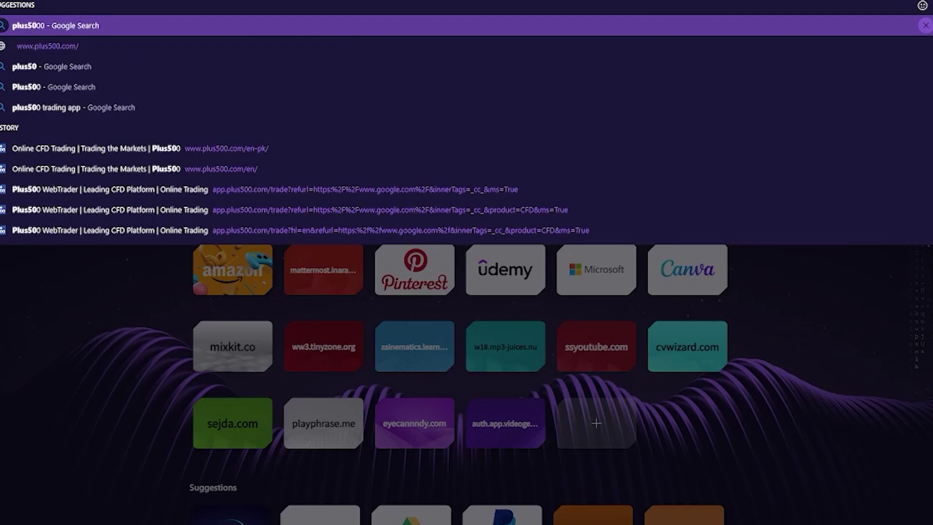
{"action": "key", "text": "Return"}
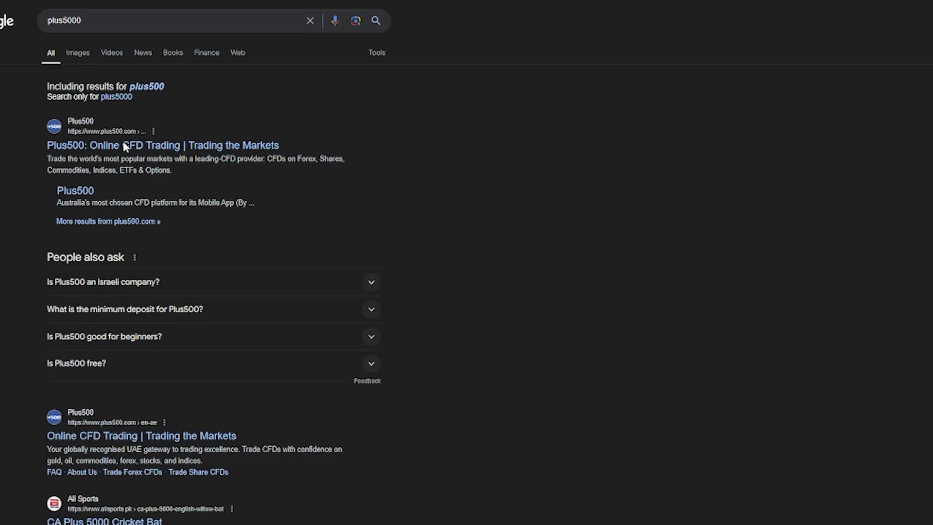
{"action": "left_click", "coordinate": [142, 152]}
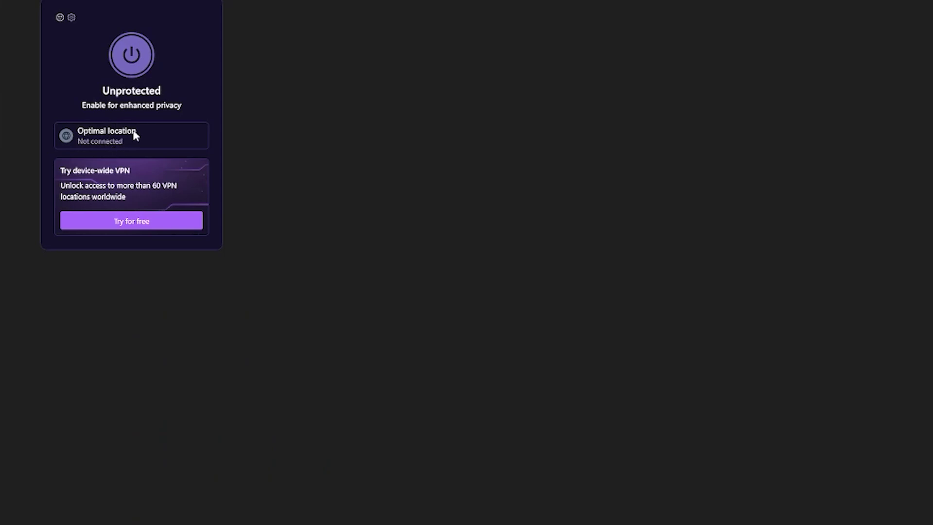
Switch on Opera's VPN and close its panel to reveal the Plus500 homepage
{"action": "left_click", "coordinate": [130, 54]}
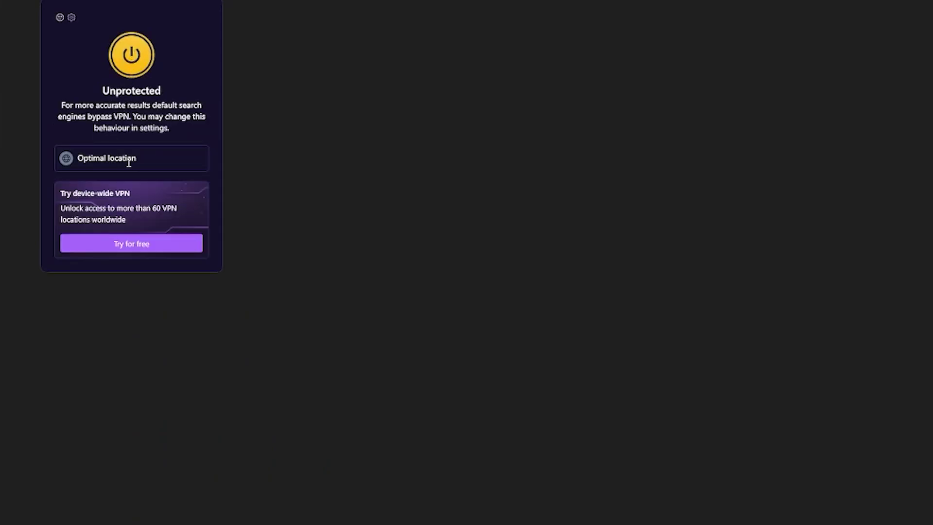
{"action": "left_click", "coordinate": [274, 117]}
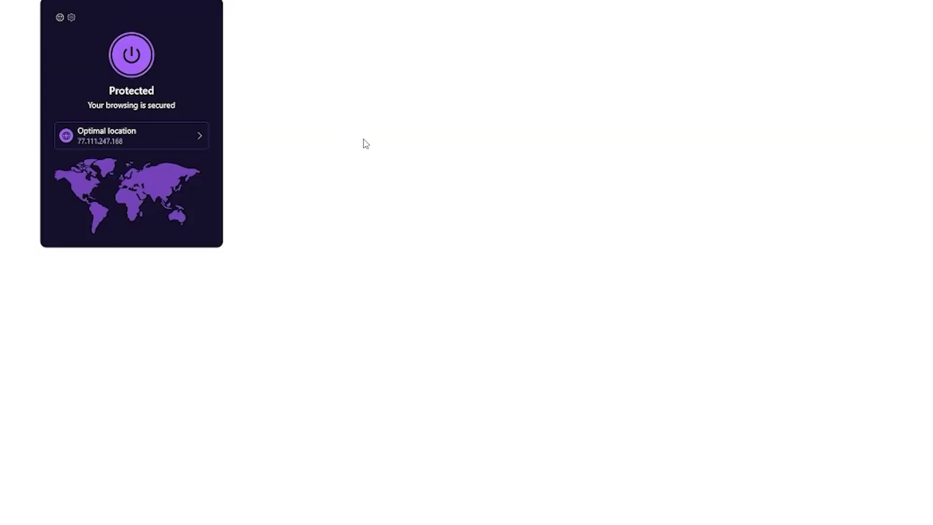
{"action": "left_click", "coordinate": [363, 142]}
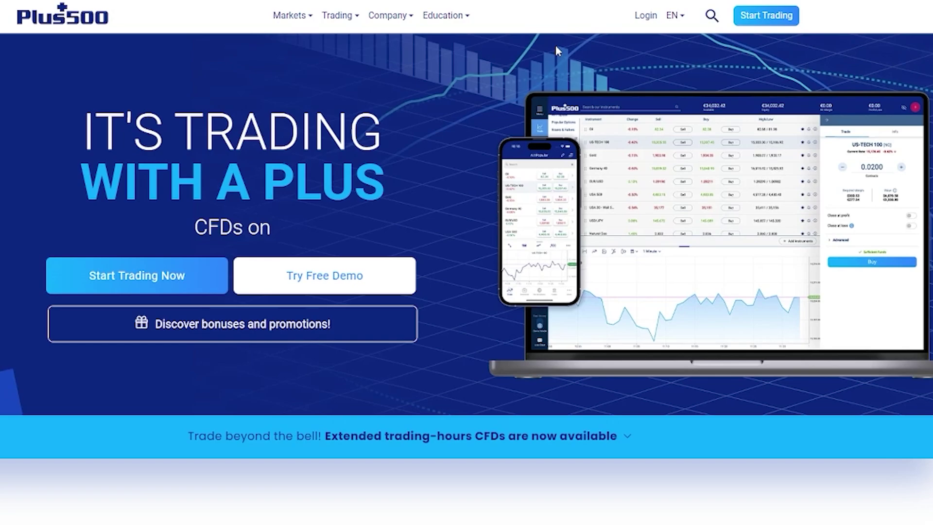
Open the free demo account and register with the pasted e-mail and a password
{"action": "left_click", "coordinate": [332, 278]}
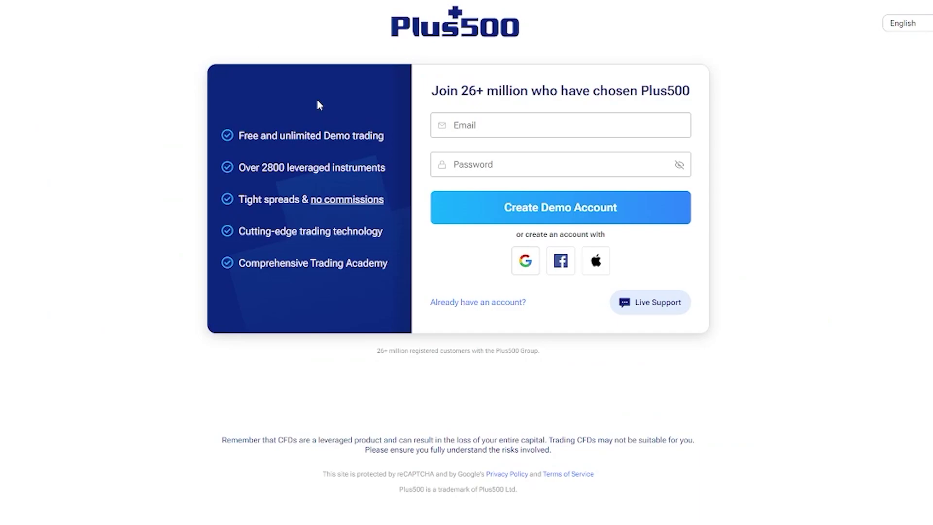
{"action": "left_click", "coordinate": [488, 126]}
{"action": "key", "text": "ctrl+v"}
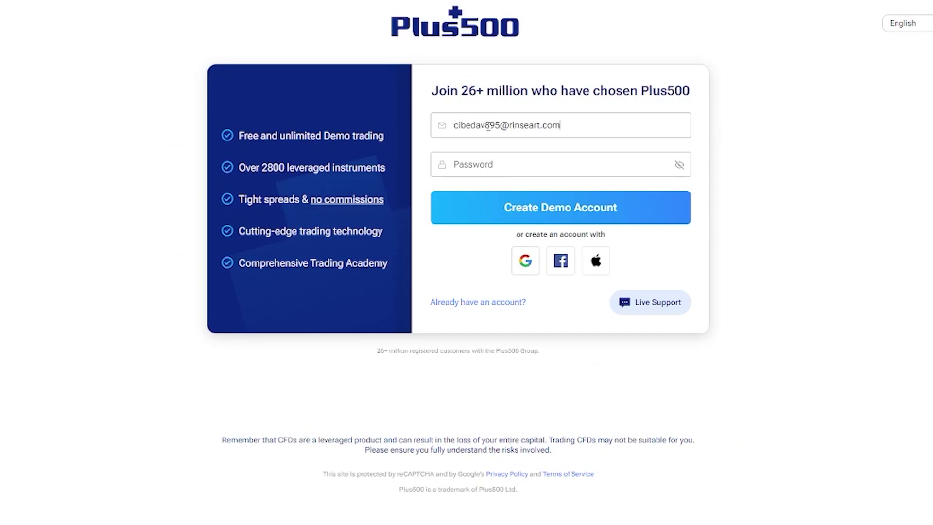
{"action": "left_click", "coordinate": [493, 167]}
{"action": "type", "text": "*********"}
{"action": "key", "text": "Return"}
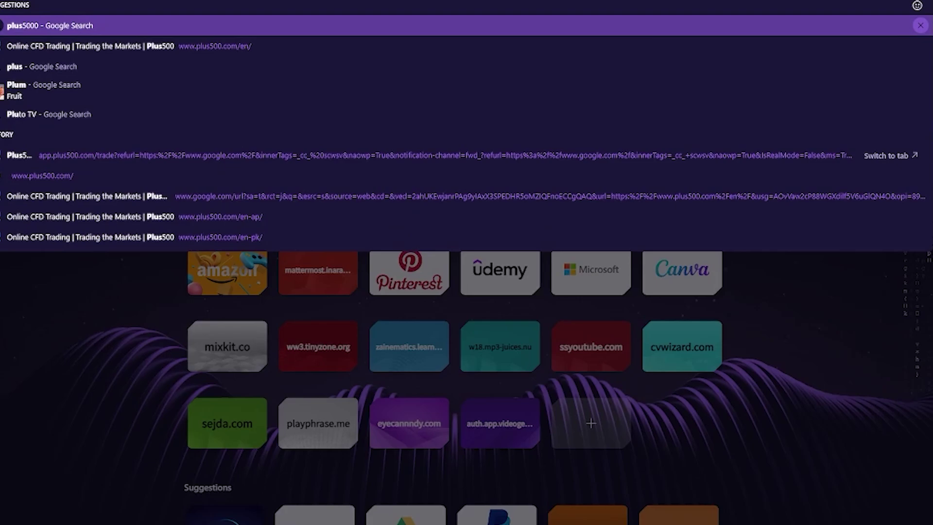
Search Google for 'plus500 trade' and scroll through the Images results
{"action": "key", "text": "BackSpace"}
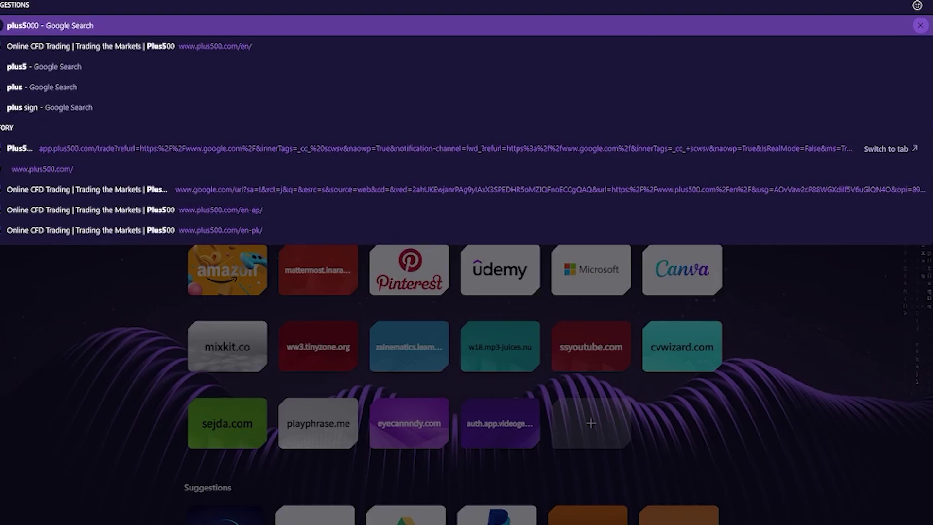
{"action": "type", "text": "trade"}
{"action": "key", "text": "Return"}
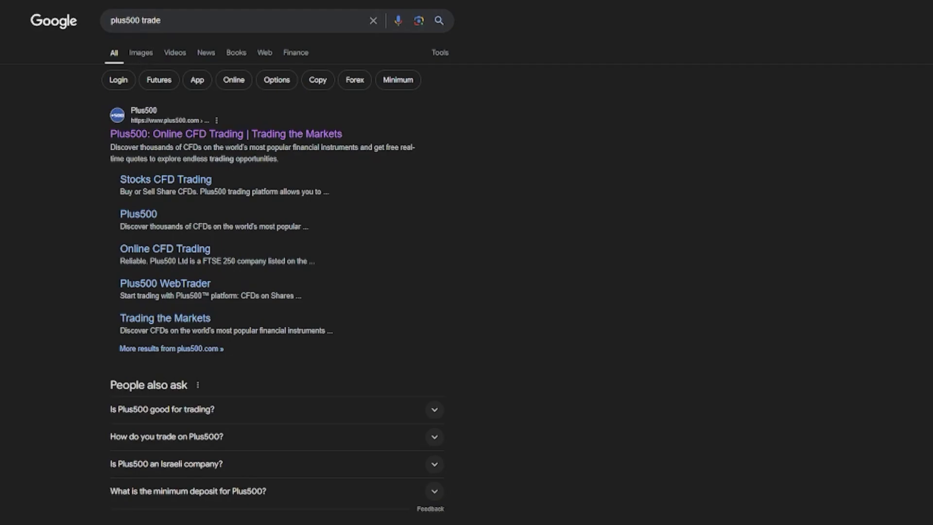
{"action": "left_click", "coordinate": [141, 53]}
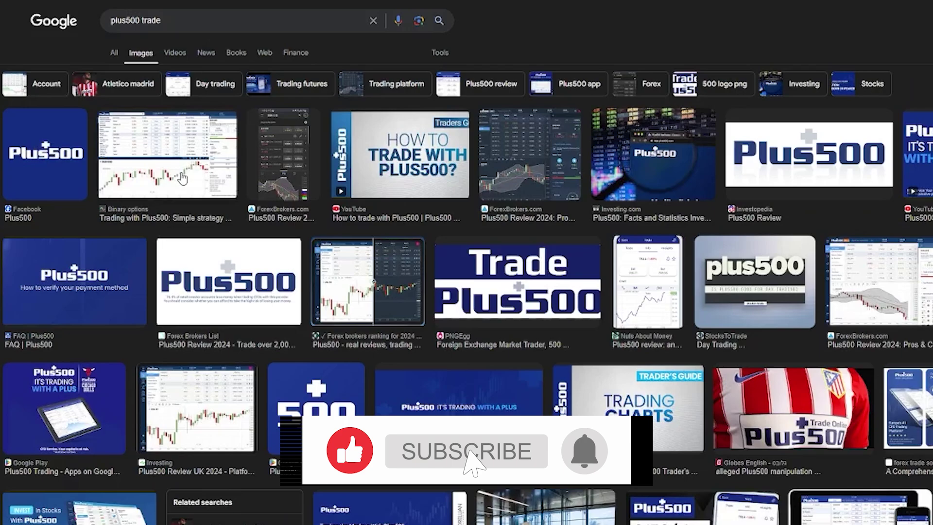
{"action": "scroll", "coordinate": [392, 294], "scroll_direction": "down", "scroll_amount": 3}
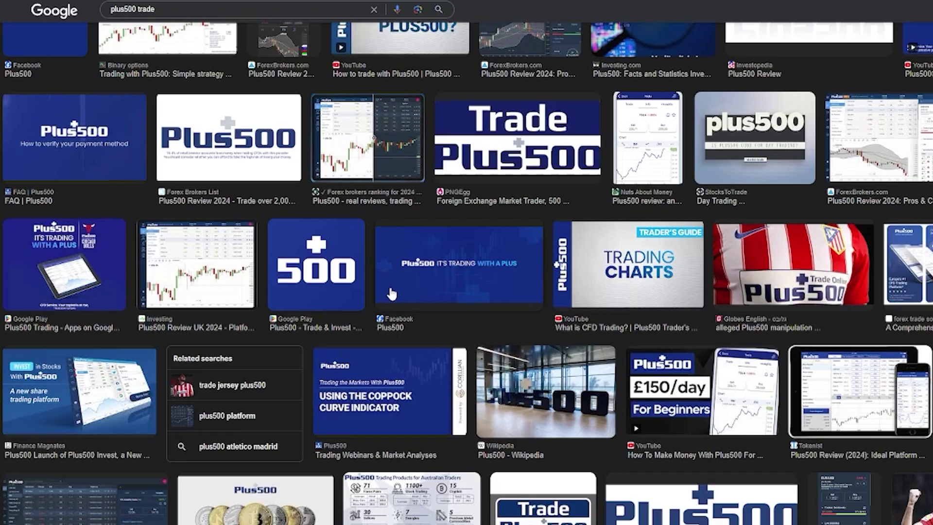
{"action": "scroll", "coordinate": [392, 293], "scroll_direction": "up", "scroll_amount": 3}
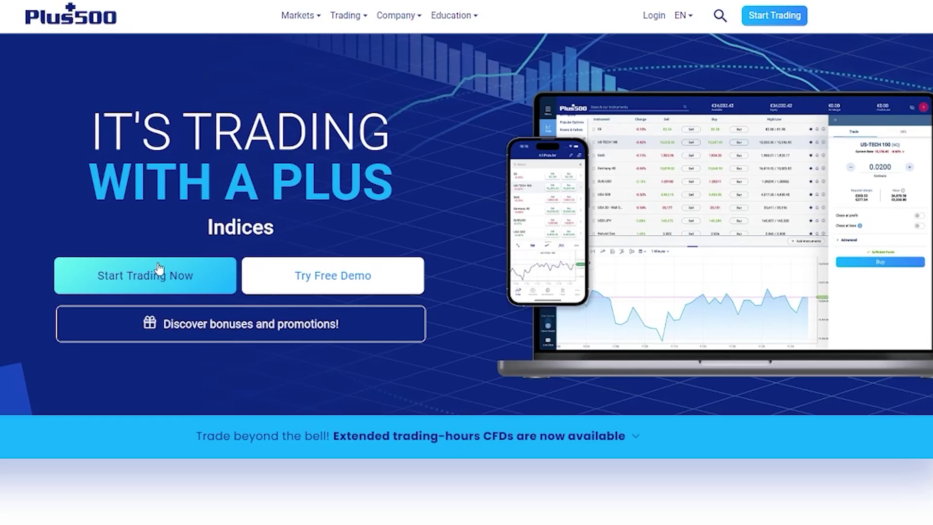
Launch WebTrader with 'Start Trading Now' on the Plus500 homepage
{"action": "left_click", "coordinate": [158, 270]}
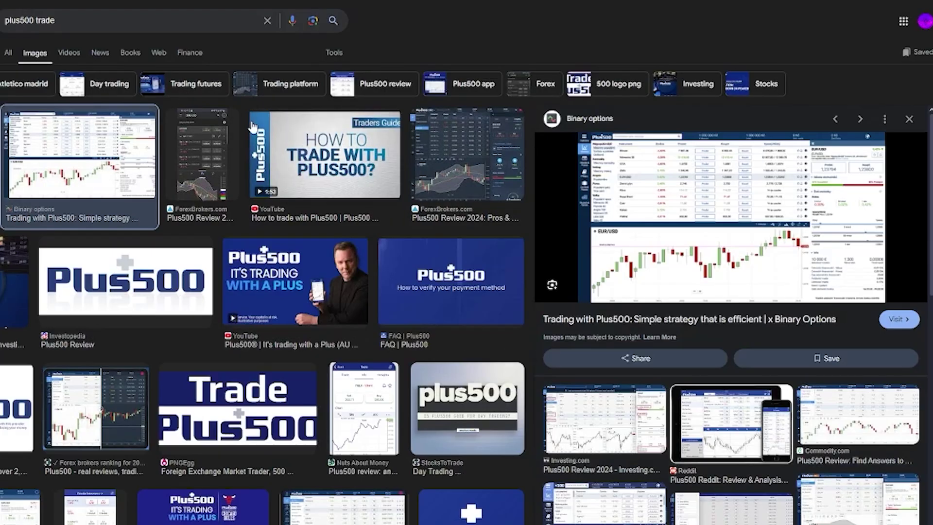
{"action": "left_click", "coordinate": [229, 126]}
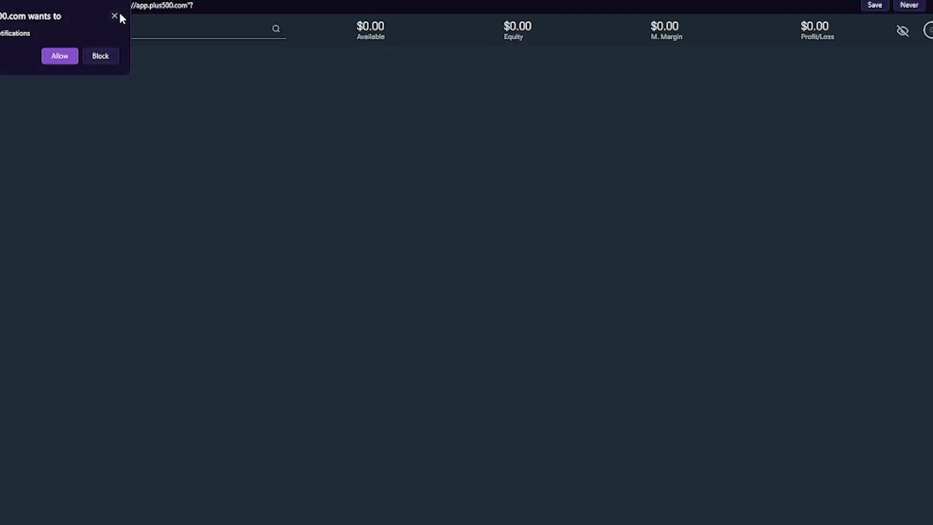
Dismiss the notification prompt, enlarge the instruments table, and chart Tesla | Call 265 | Oct
{"action": "left_click", "coordinate": [116, 16]}
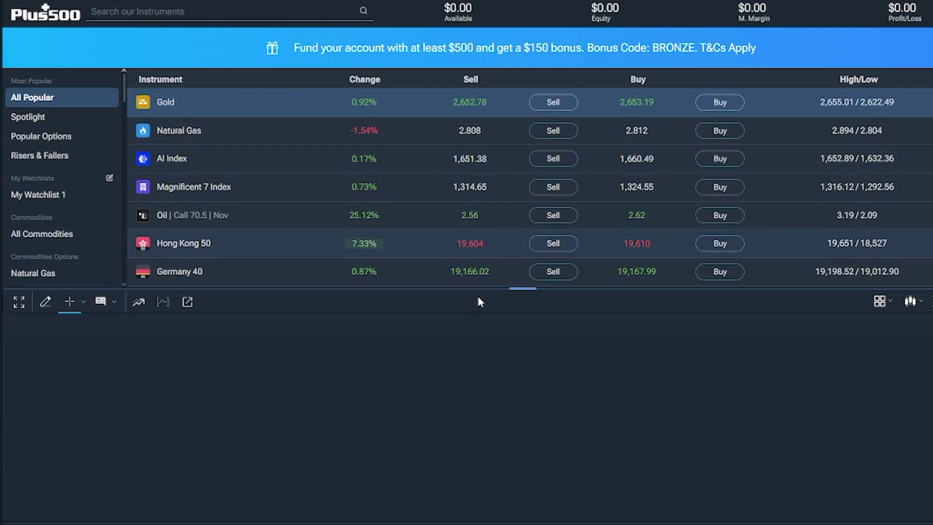
{"action": "left_click_drag", "start_coordinate": [501, 288], "coordinate": [515, 323]}
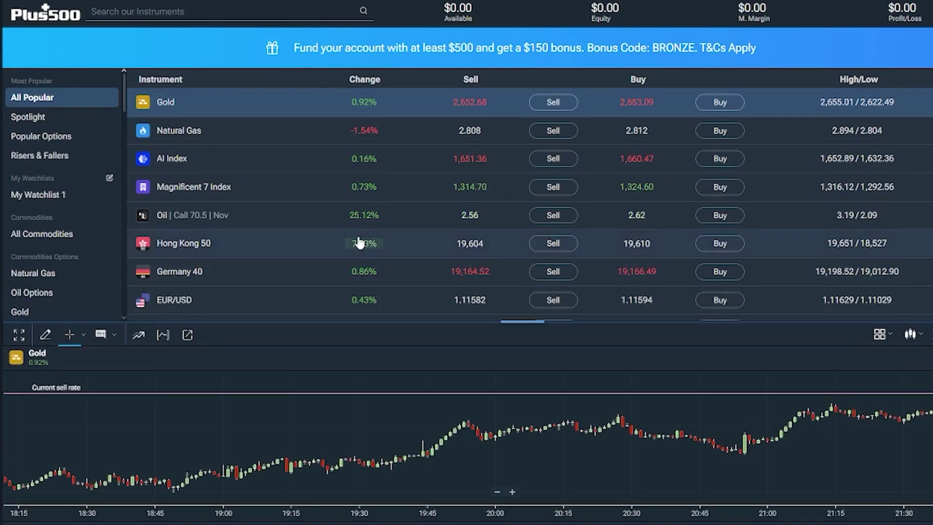
{"action": "scroll", "coordinate": [286, 231], "scroll_direction": "down", "scroll_amount": 3}
{"action": "left_click", "coordinate": [292, 231]}
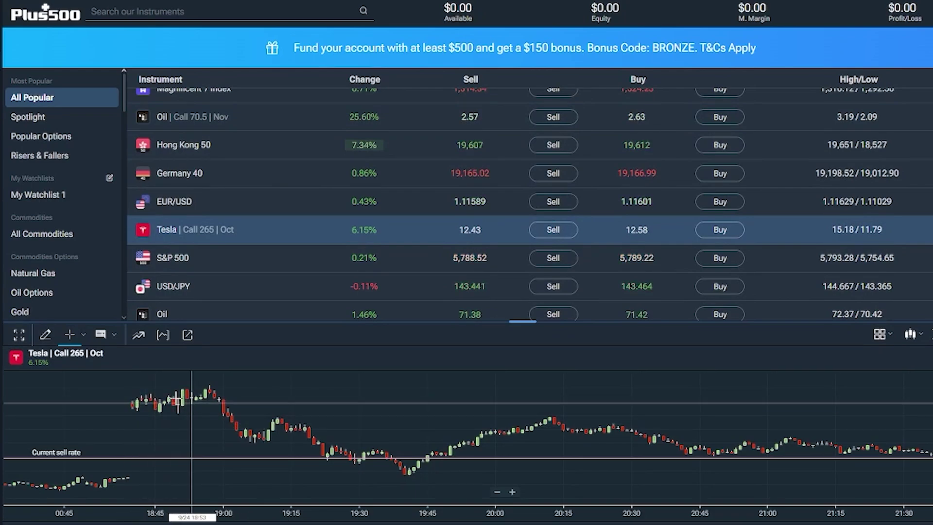
Scroll back up and select the Change column heading in the instruments table
{"action": "scroll", "coordinate": [229, 418], "scroll_direction": "up", "scroll_amount": 5}
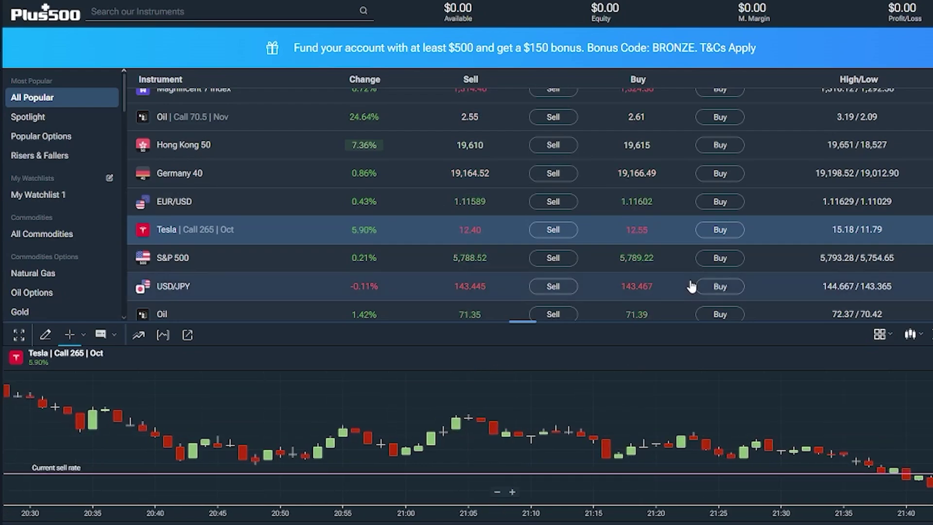
{"action": "scroll", "coordinate": [450, 195], "scroll_direction": "up", "scroll_amount": 2}
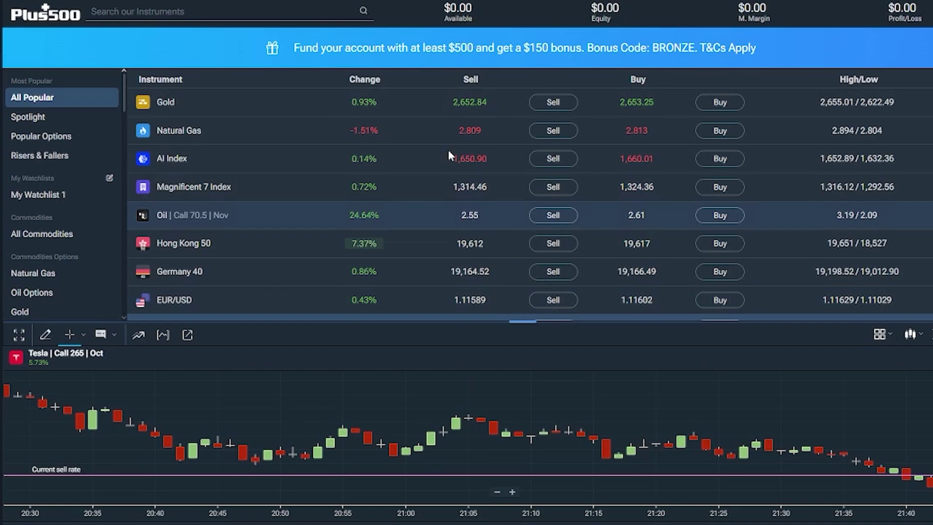
{"action": "double_click", "coordinate": [368, 78]}
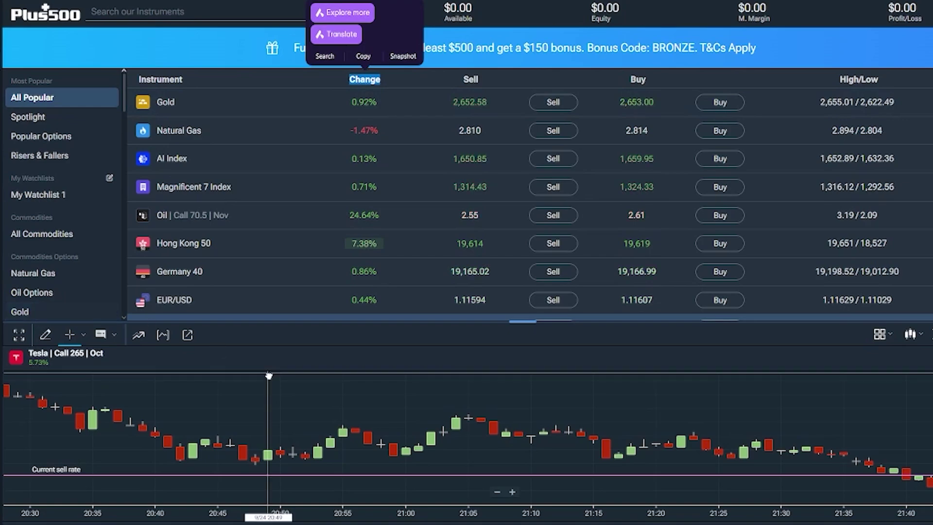
{"action": "left_click", "coordinate": [480, 89]}
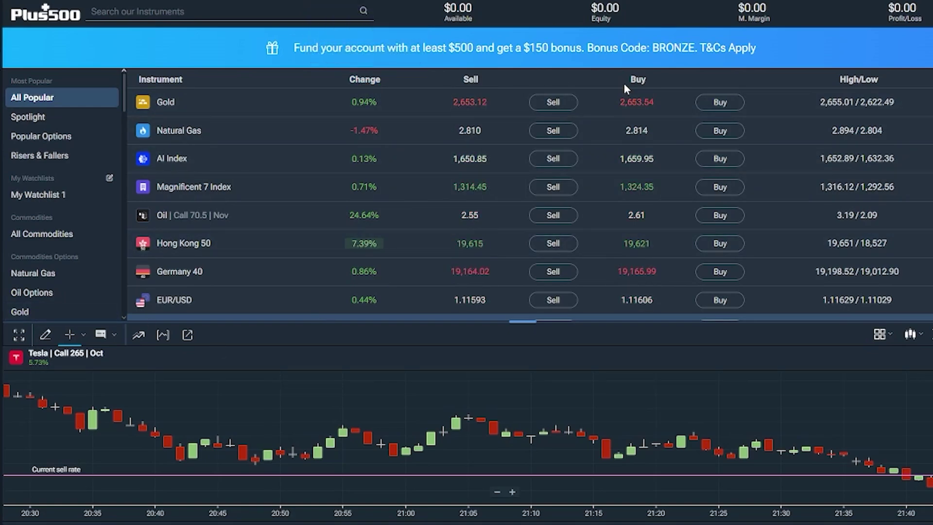
{"action": "left_click", "coordinate": [553, 215]}
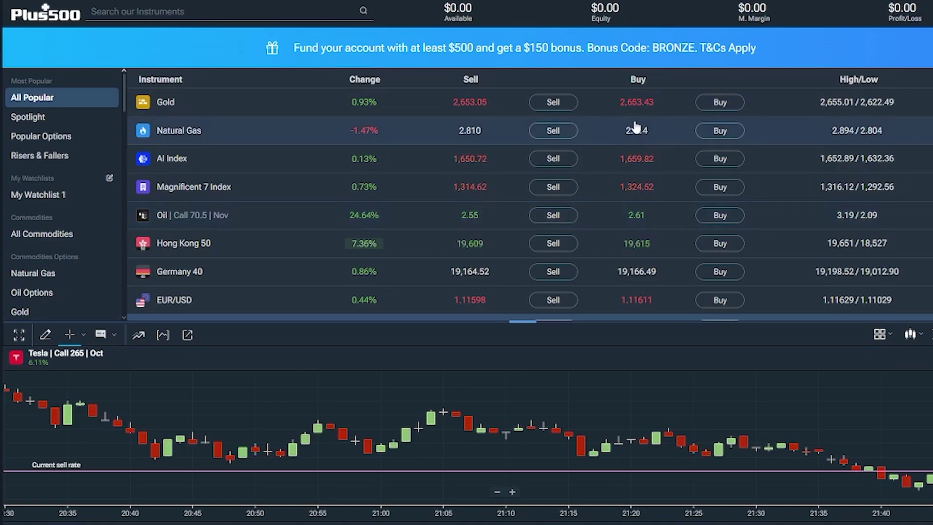
View the Spotlight and Popular Options lists, then the empty Open Positions screen
{"action": "left_click", "coordinate": [53, 117]}
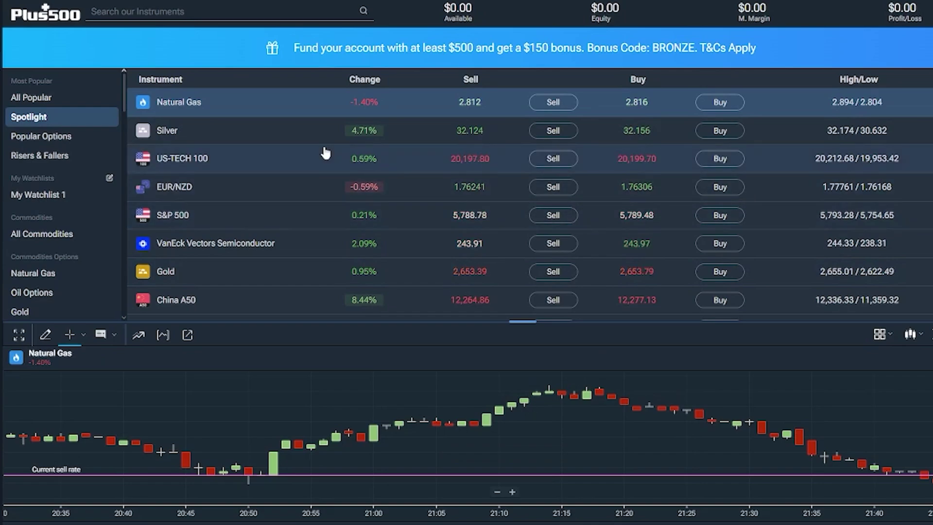
{"action": "left_click", "coordinate": [42, 136]}
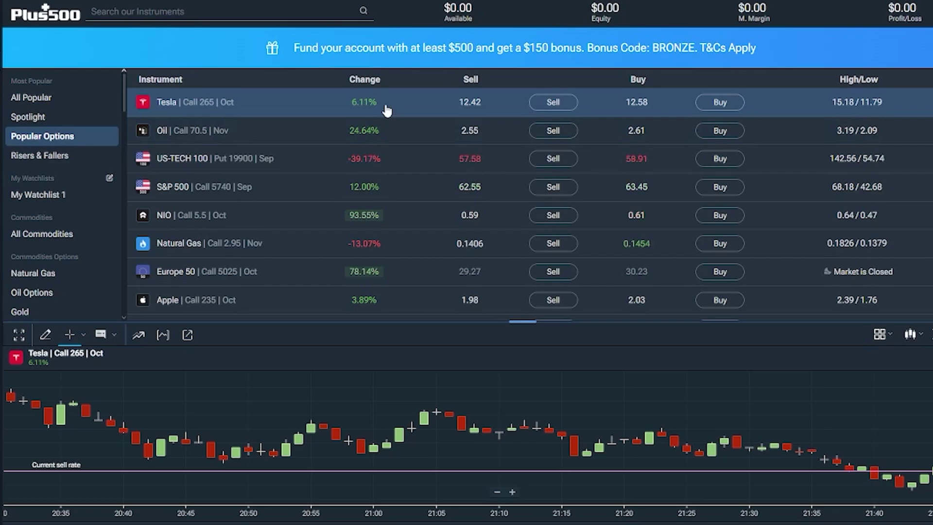
{"action": "mouse_move", "coordinate": [1, 201]}
{"action": "left_click", "coordinate": [7, 100]}
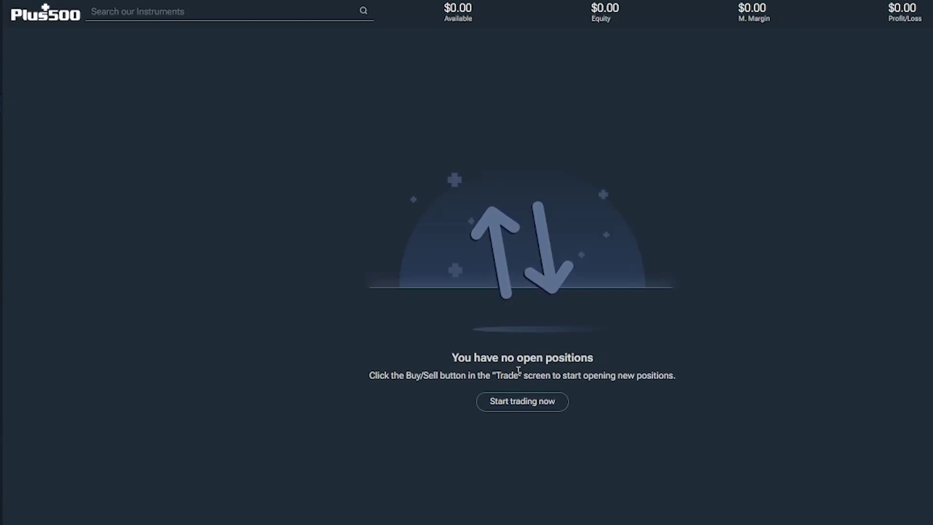
Return to the trading screen and Buy the Tesla | Call 265 | Oct option
{"action": "left_click", "coordinate": [534, 415]}
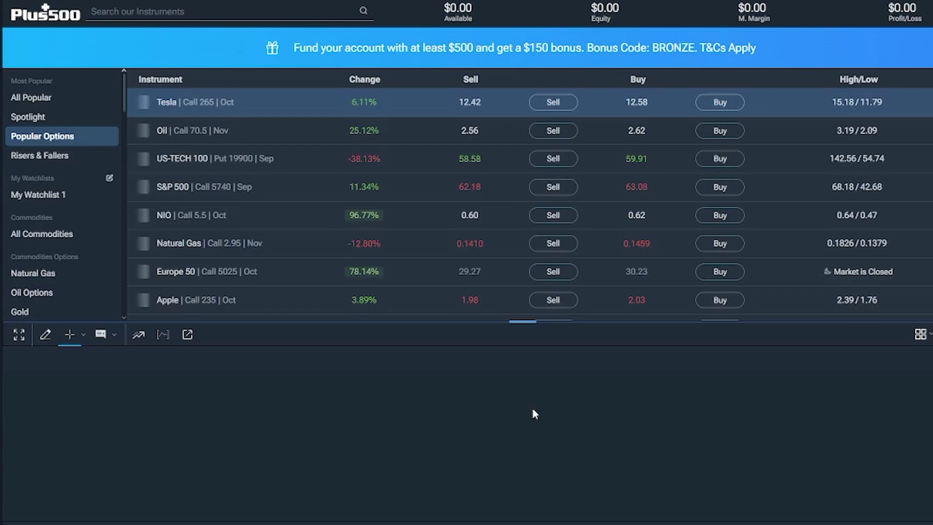
{"action": "left_click", "coordinate": [722, 101]}
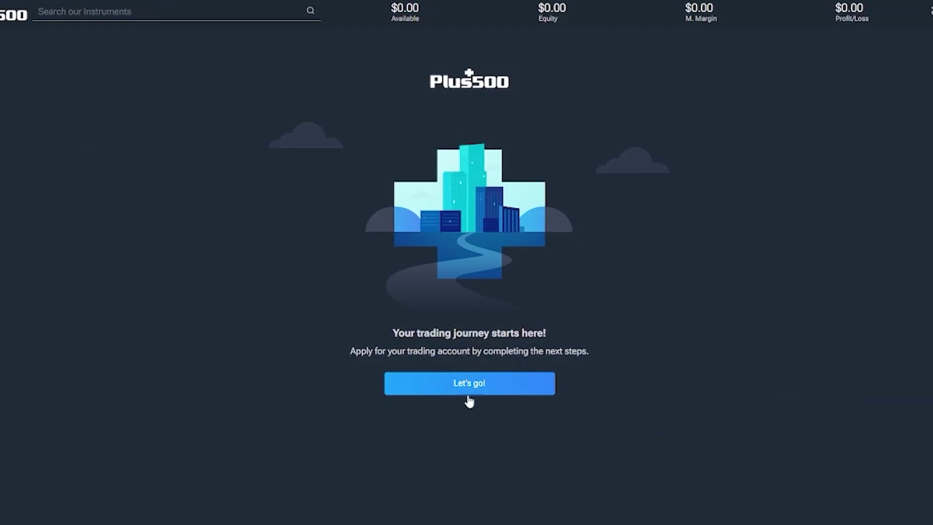
Start the account application and set the birth day to 4 and month to September
{"action": "left_click", "coordinate": [475, 389]}
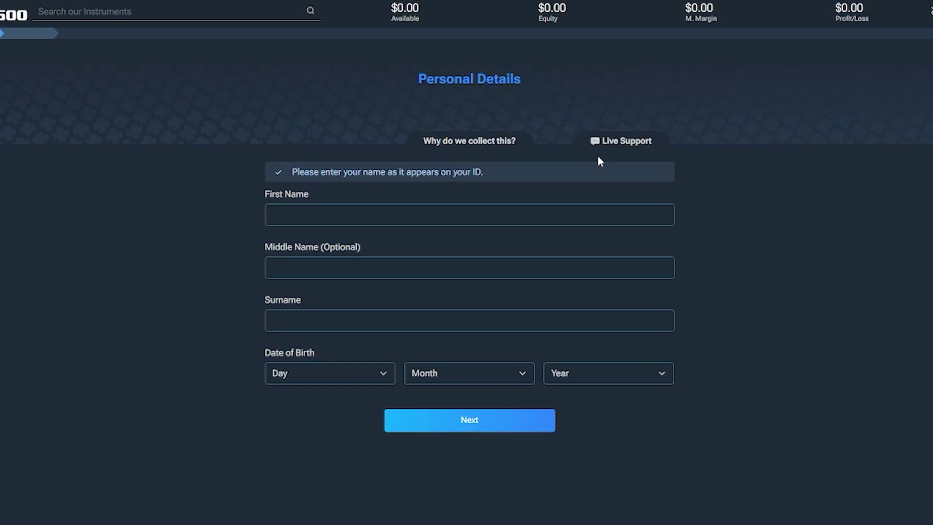
{"action": "left_click", "coordinate": [428, 214]}
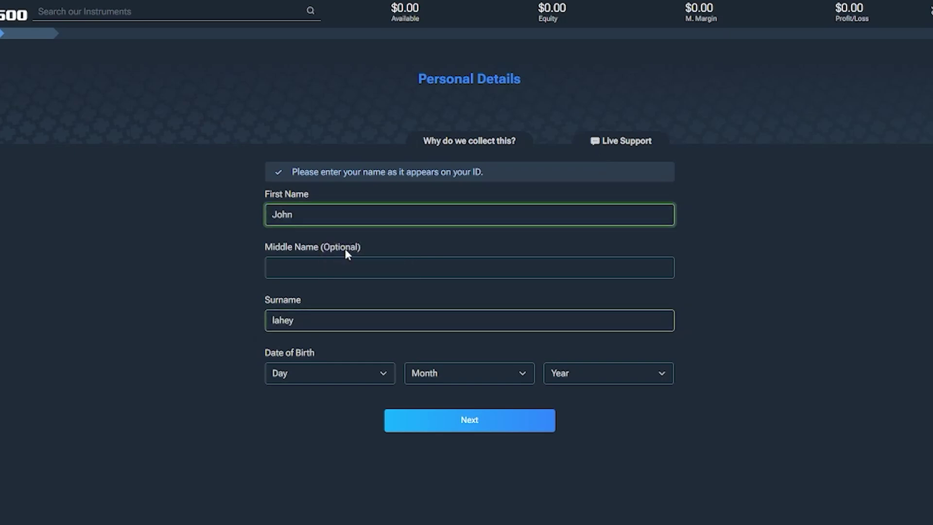
{"action": "left_click", "coordinate": [306, 373]}
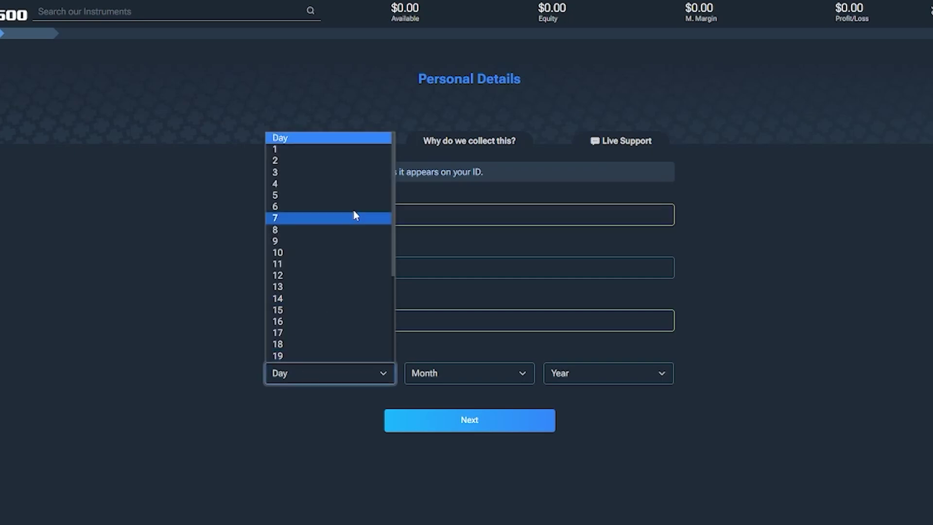
{"action": "left_click", "coordinate": [326, 188]}
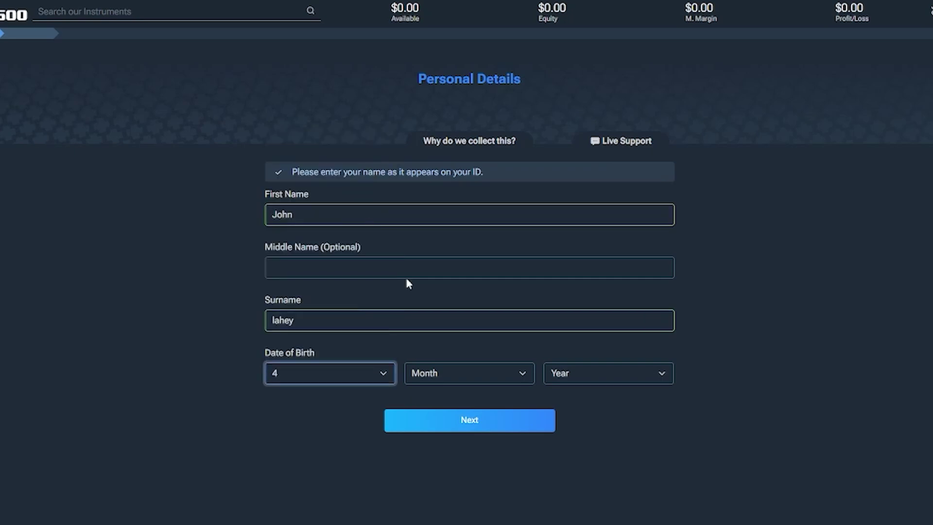
{"action": "left_click", "coordinate": [474, 373]}
{"action": "left_click", "coordinate": [460, 493]}
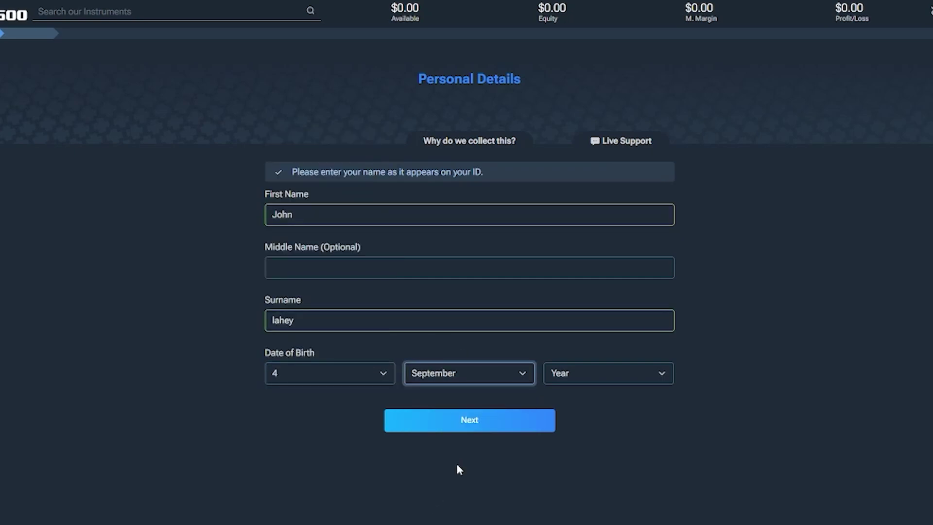
Set the birth year to 2002, correcting an initial 2004, and submit the personal details
{"action": "left_click", "coordinate": [596, 379]}
{"action": "scroll", "coordinate": [579, 350], "scroll_direction": "down", "scroll_amount": 1}
{"action": "left_click", "coordinate": [561, 356]}
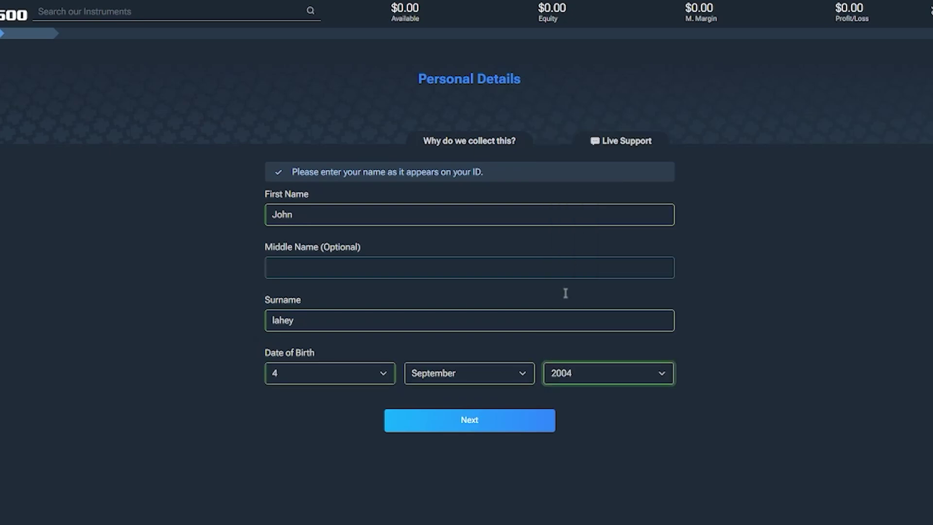
{"action": "left_click", "coordinate": [588, 376]}
{"action": "scroll", "coordinate": [559, 328], "scroll_direction": "down", "scroll_amount": 4}
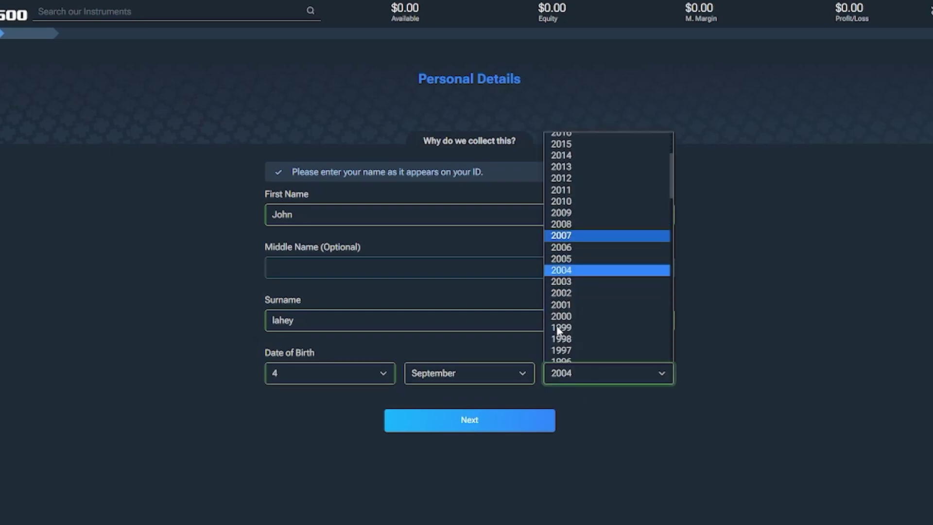
{"action": "left_click", "coordinate": [602, 244]}
{"action": "left_click", "coordinate": [480, 430]}
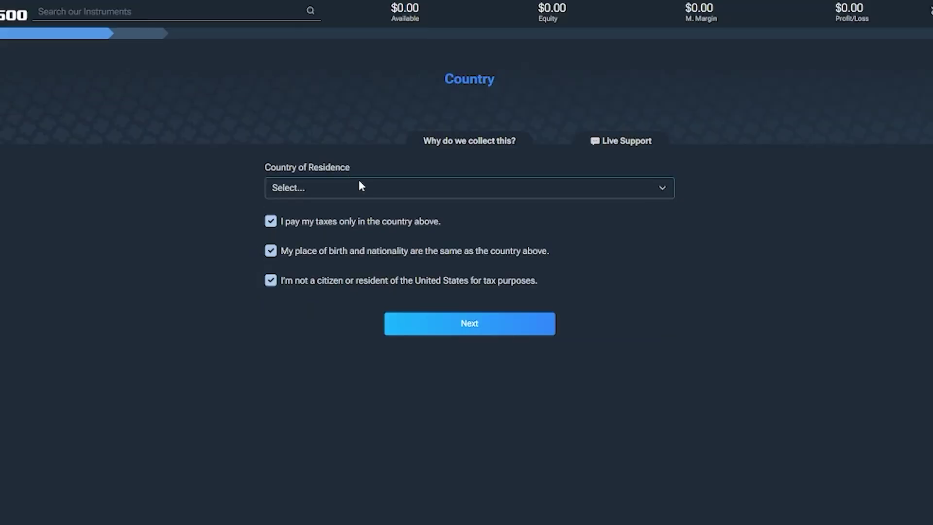
Choose Pakistan as the country of residence
{"action": "left_click", "coordinate": [367, 183]}
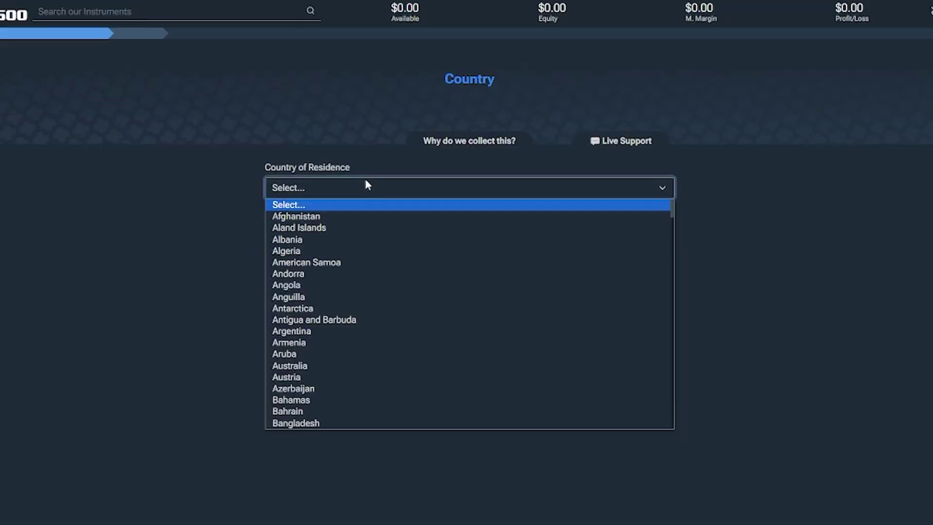
{"action": "scroll", "coordinate": [354, 348], "scroll_direction": "down", "scroll_amount": 20}
{"action": "scroll", "coordinate": [296, 351], "scroll_direction": "up", "scroll_amount": 10}
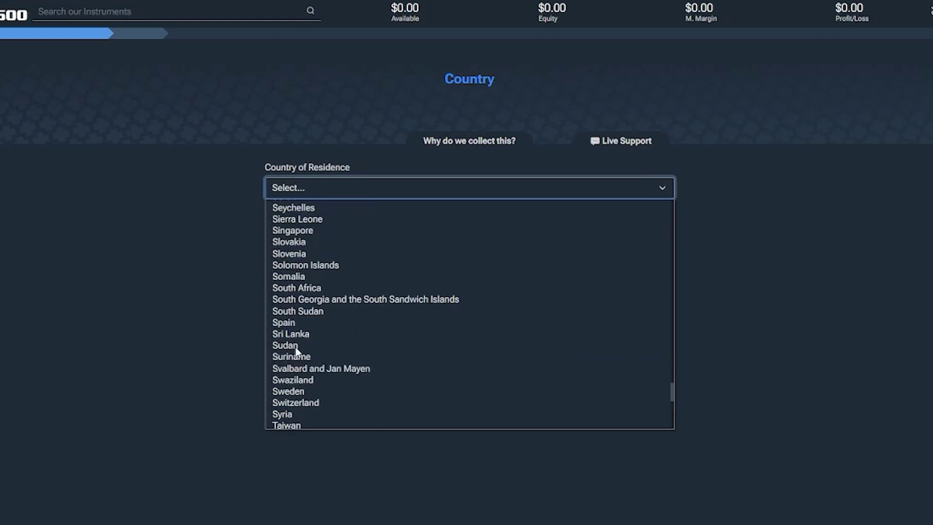
{"action": "scroll", "coordinate": [298, 352], "scroll_direction": "up", "scroll_amount": 3}
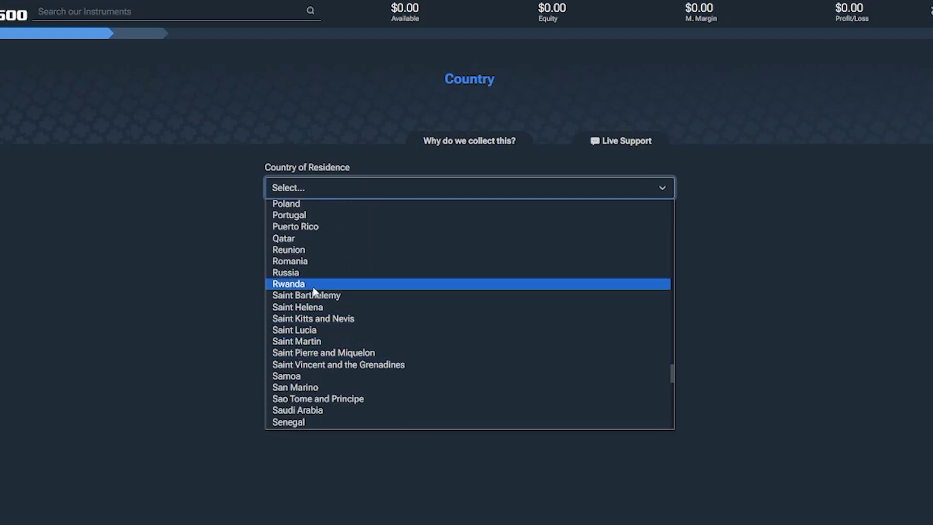
{"action": "scroll", "coordinate": [326, 282], "scroll_direction": "up", "scroll_amount": 5}
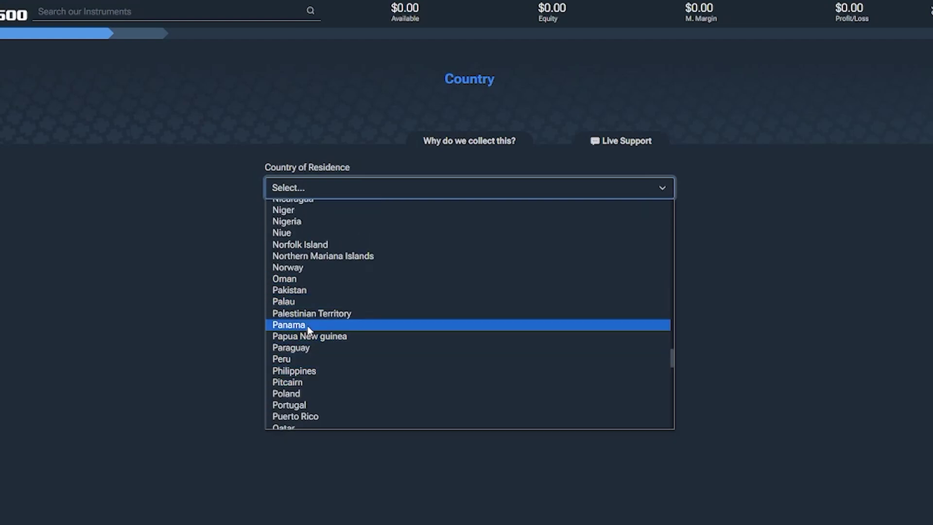
{"action": "left_click", "coordinate": [313, 290]}
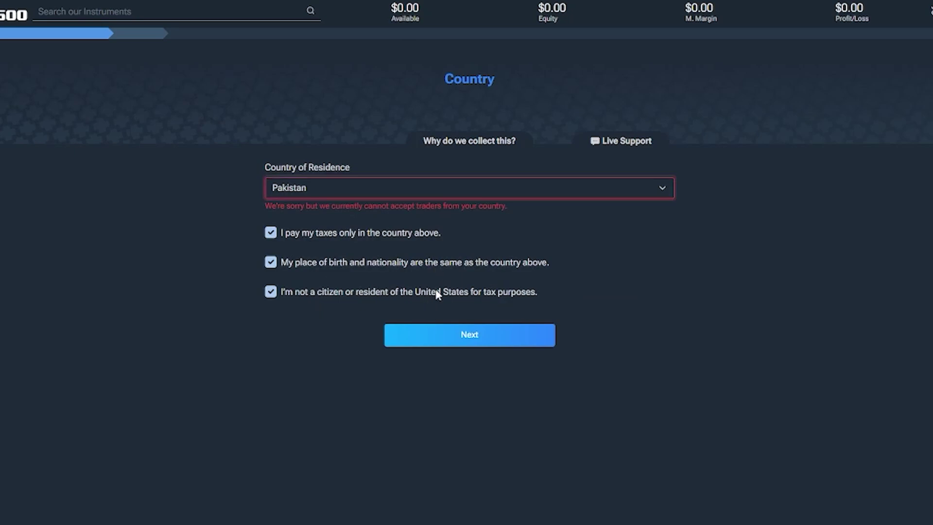
Switch the country to United States with state Colorado and try to continue
{"action": "left_click", "coordinate": [474, 190]}
{"action": "scroll", "coordinate": [361, 306], "scroll_direction": "up", "scroll_amount": 15}
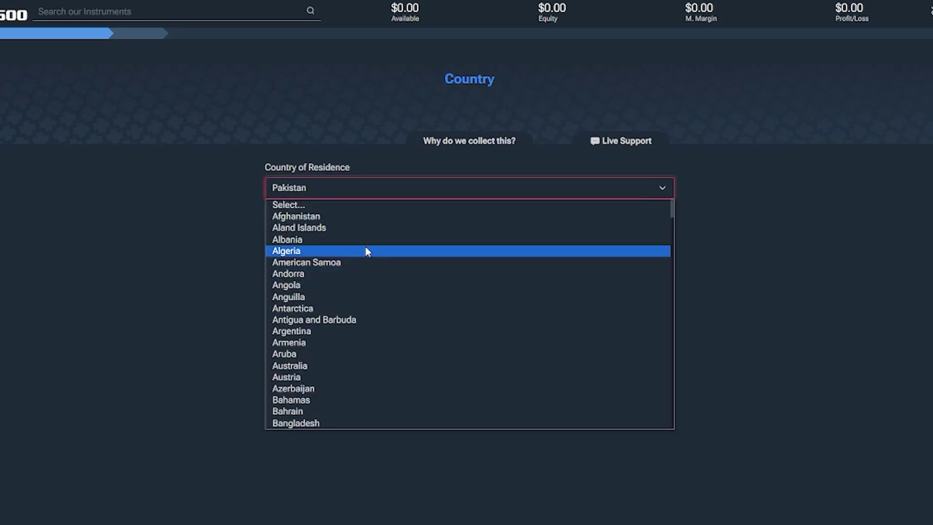
{"action": "scroll", "coordinate": [350, 291], "scroll_direction": "down", "scroll_amount": 20}
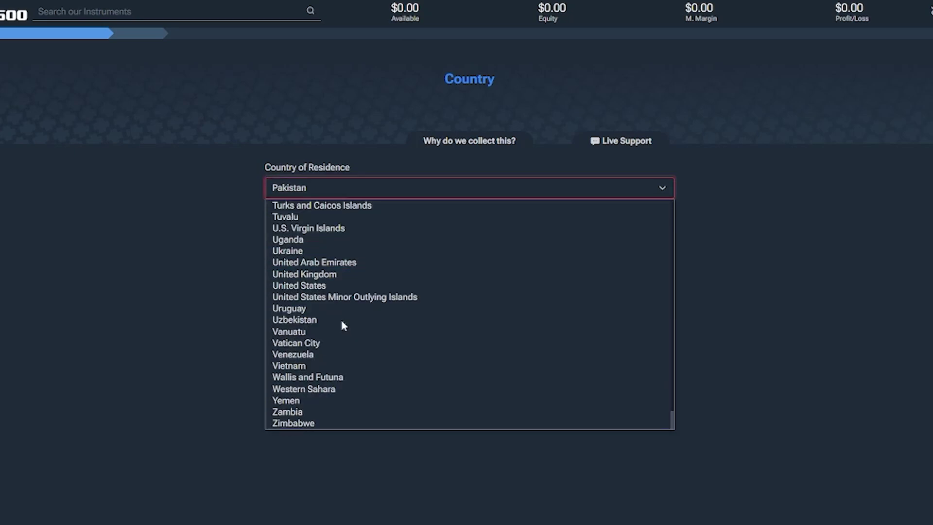
{"action": "left_click", "coordinate": [340, 282]}
{"action": "left_click", "coordinate": [442, 263]}
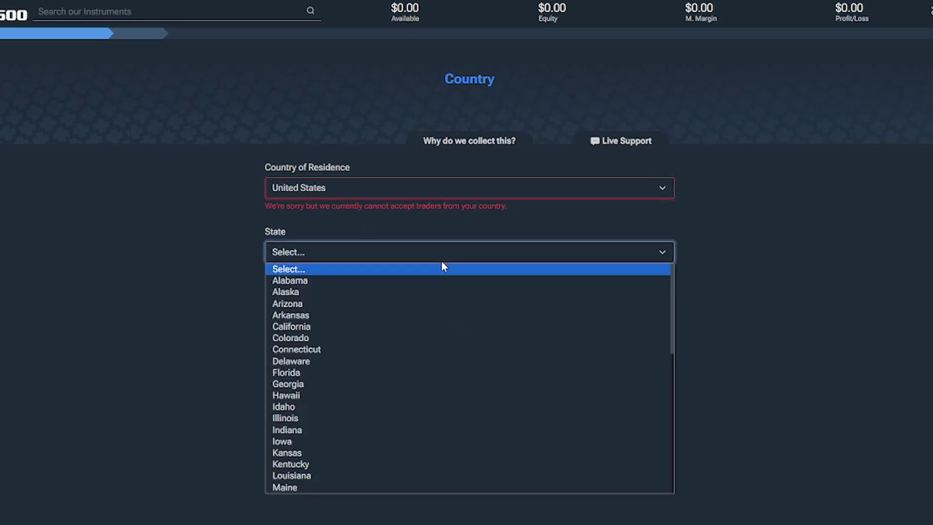
{"action": "left_click", "coordinate": [348, 336]}
{"action": "left_click", "coordinate": [453, 305]}
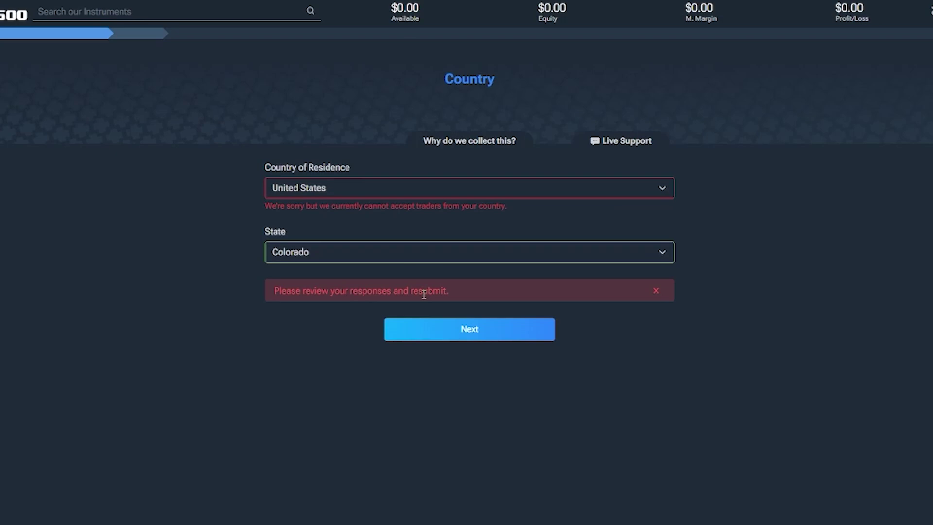
Change the country of residence to United Kingdom and continue to the next step
{"action": "left_click", "coordinate": [469, 183]}
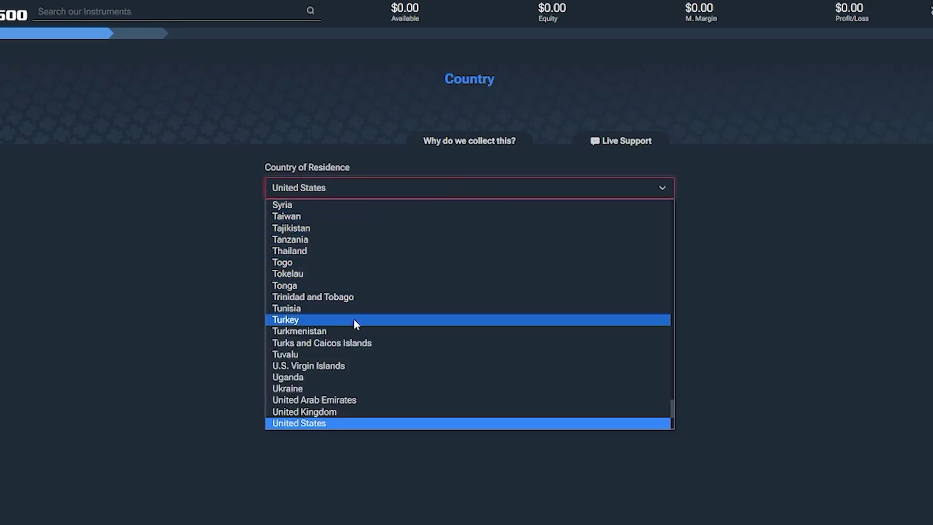
{"action": "left_click", "coordinate": [309, 412]}
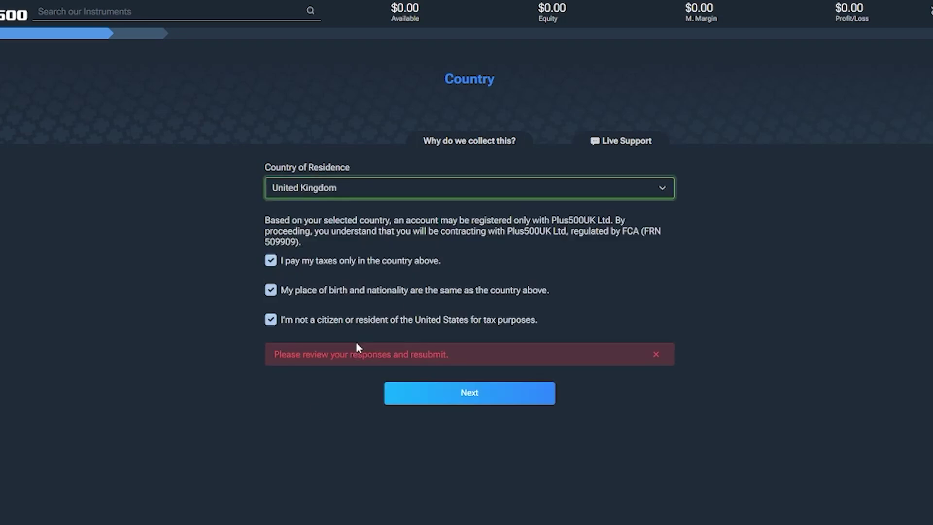
{"action": "left_click", "coordinate": [426, 407]}
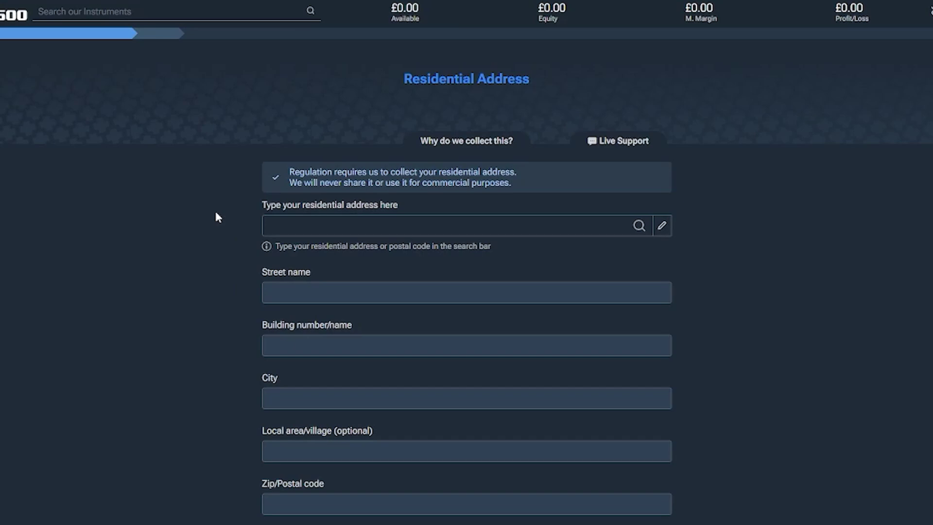
Scroll up and down through the Residential Address form
{"action": "scroll", "coordinate": [216, 214], "scroll_direction": "down", "scroll_amount": 1}
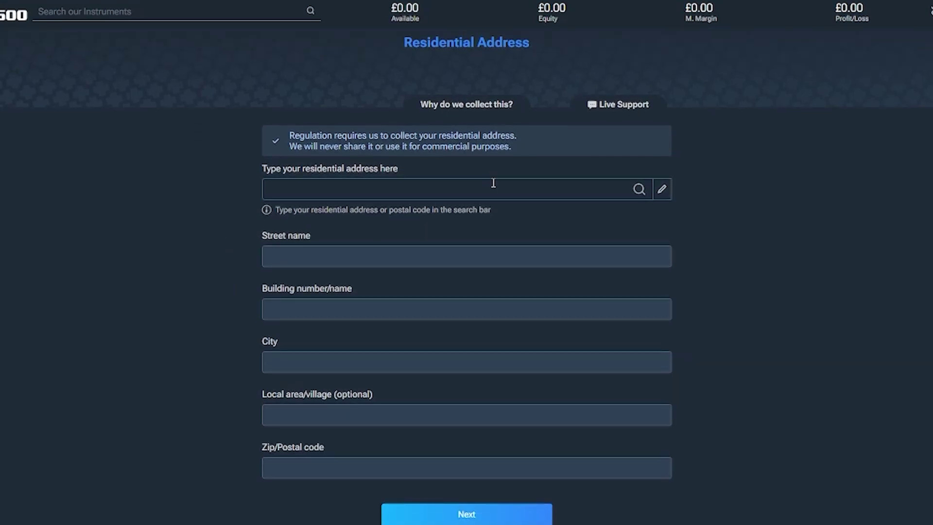
{"action": "scroll", "coordinate": [670, 159], "scroll_direction": "up", "scroll_amount": 1}
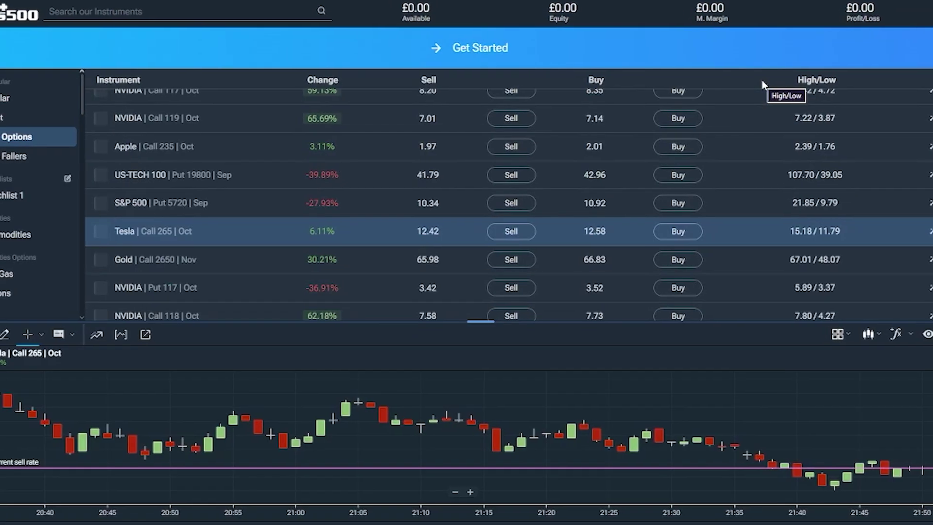
{"action": "scroll", "coordinate": [778, 92], "scroll_direction": "down", "scroll_amount": 2}
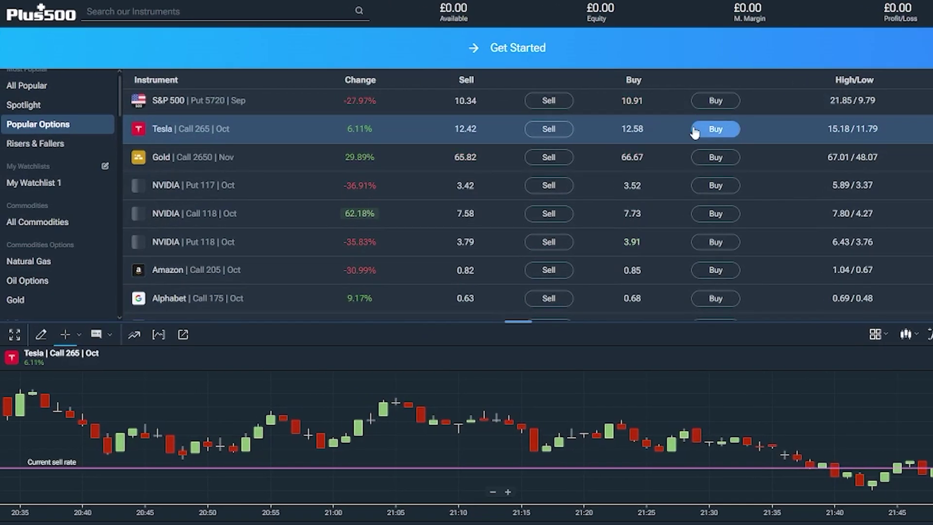